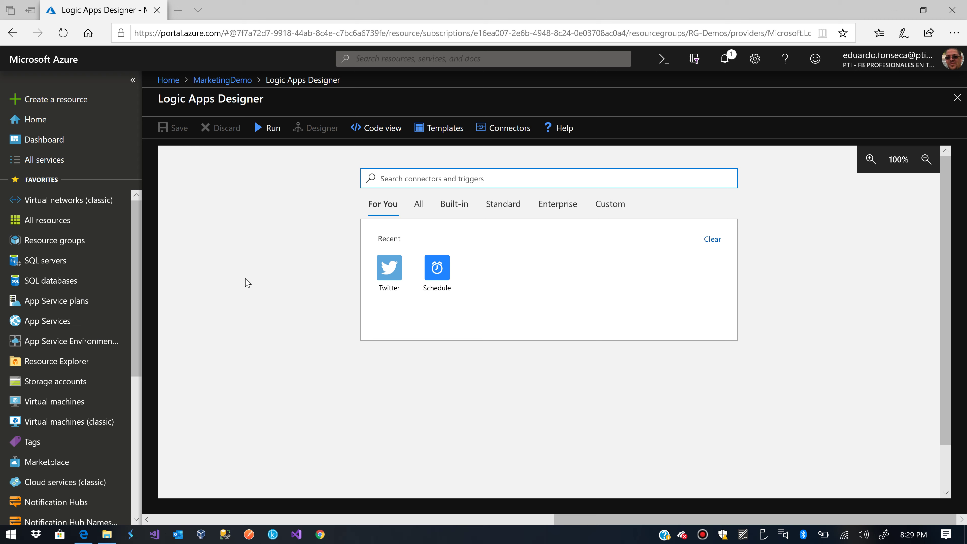
# - Add a Schedule Recurrence trigger with Interval 4 and Frequency Hour
pyautogui.click(442, 271)
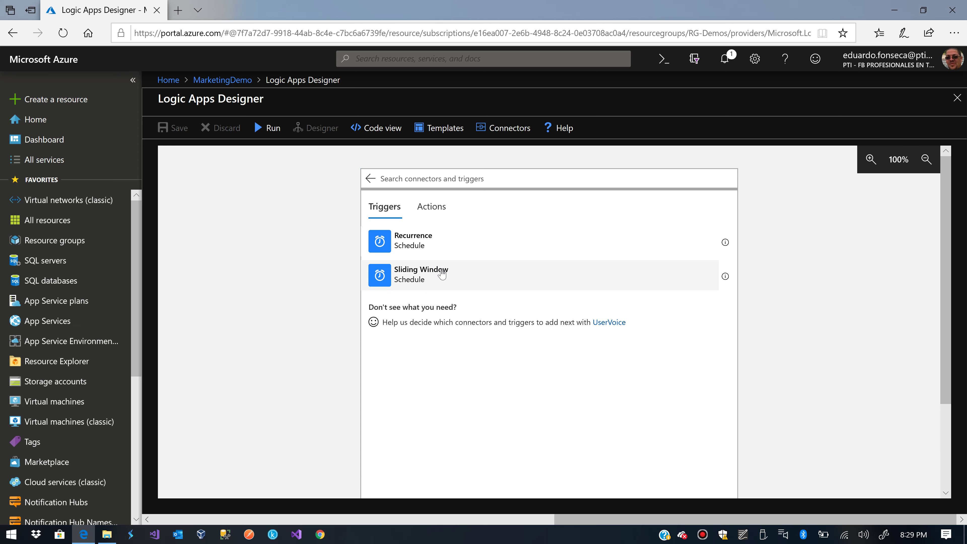
pyautogui.click(403, 241)
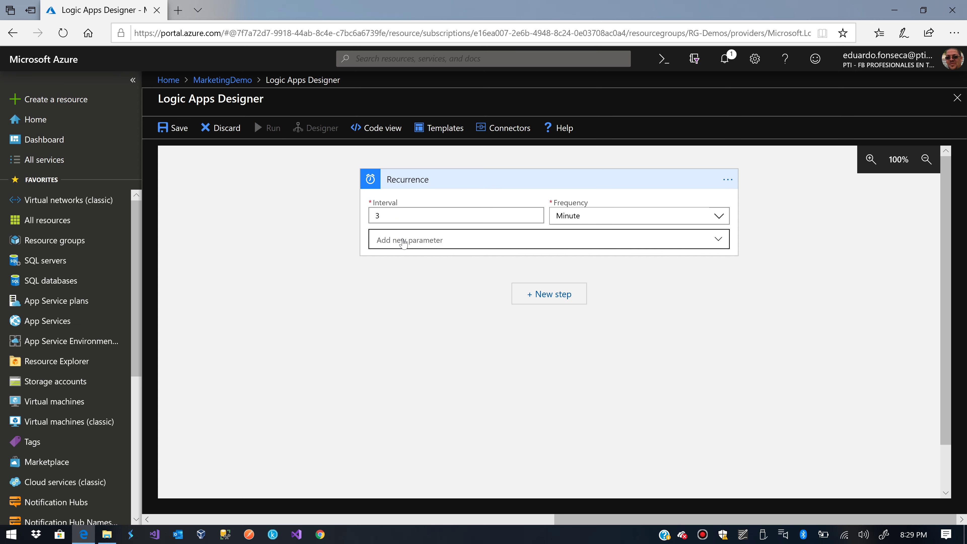
pyautogui.doubleClick(408, 215)
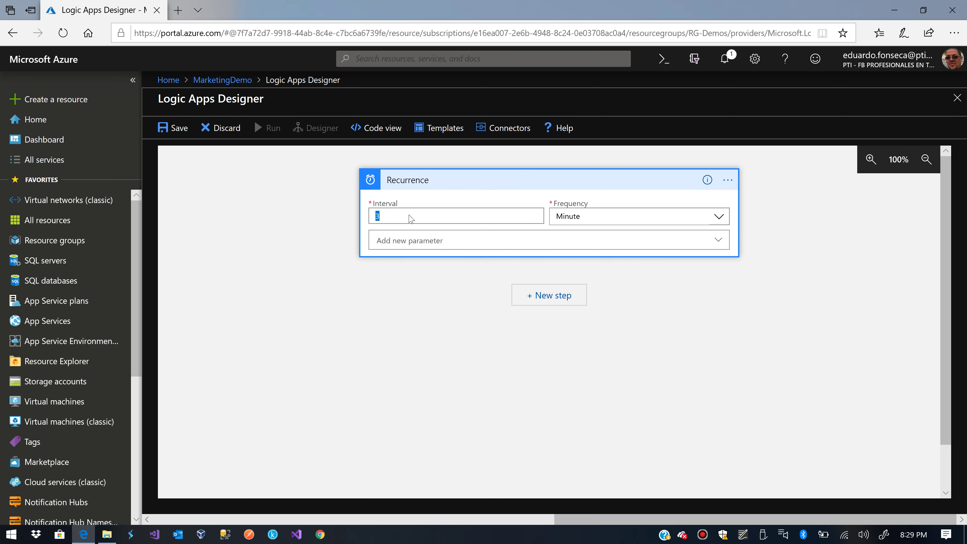
pyautogui.write('4')
pyautogui.click(589, 216)
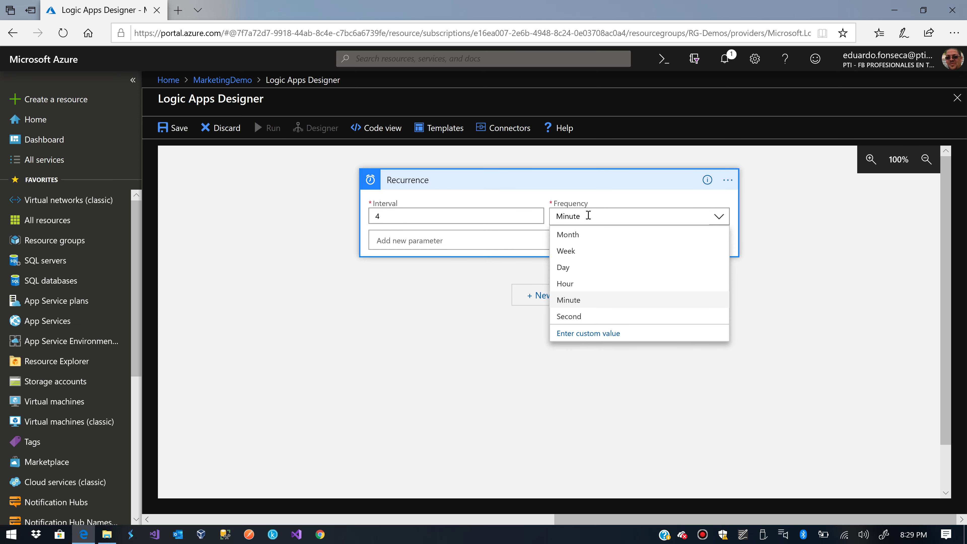
pyautogui.click(571, 284)
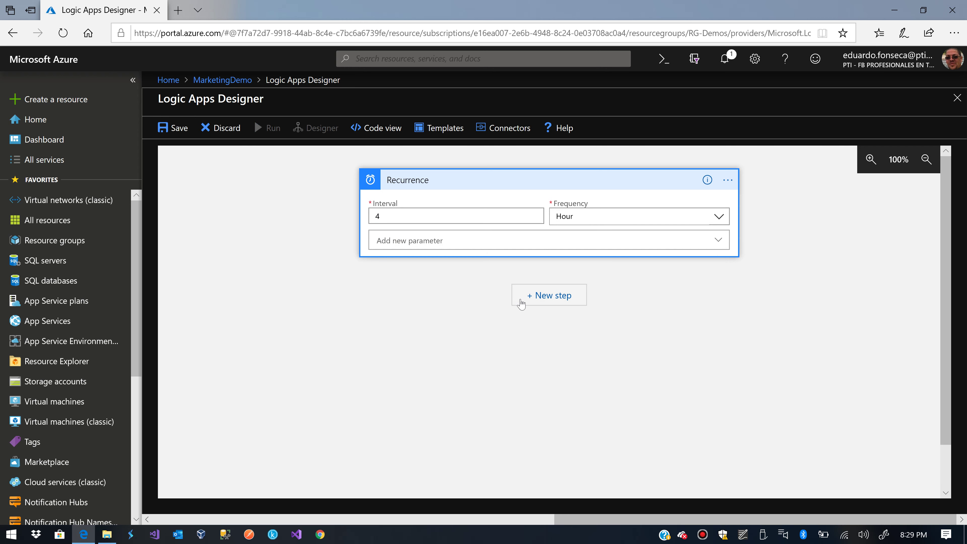
pyautogui.click(401, 313)
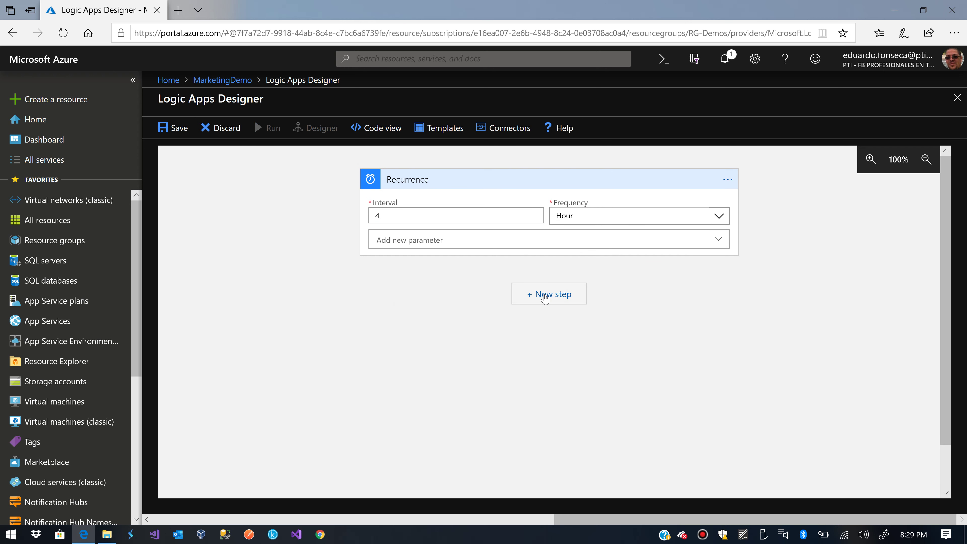
# - Add a Twitter 'Post a tweet' action as a new step after the Recurrence trigger
pyautogui.click(545, 296)
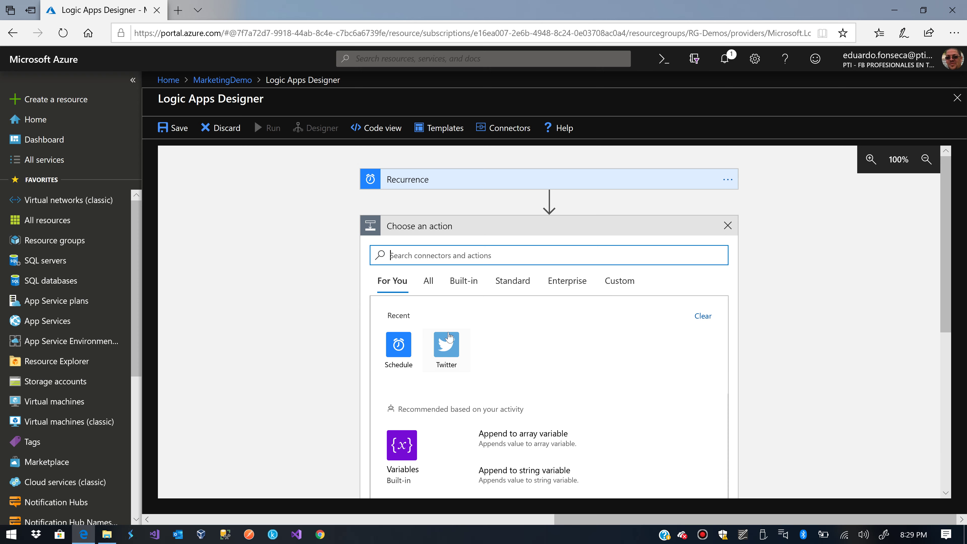
pyautogui.click(448, 349)
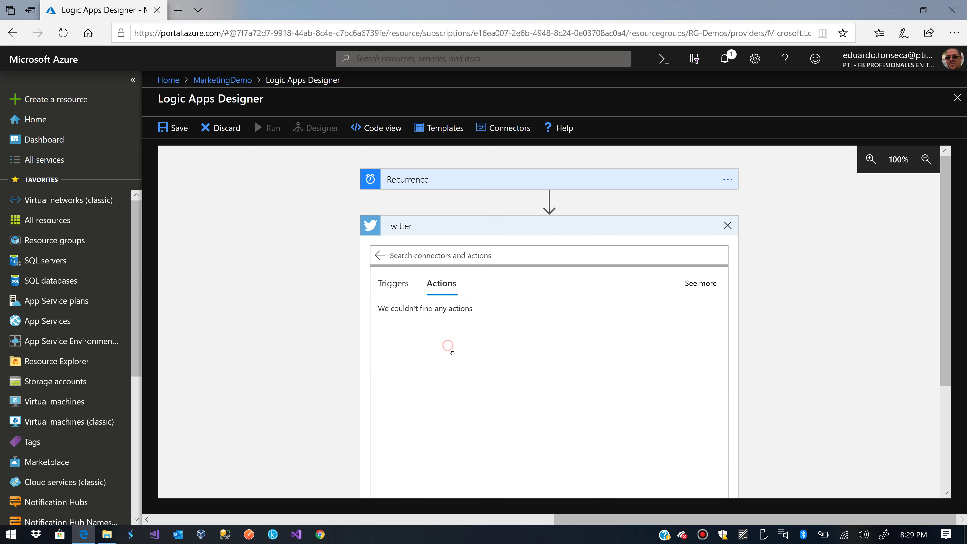
pyautogui.scroll(-1, 728, 355)
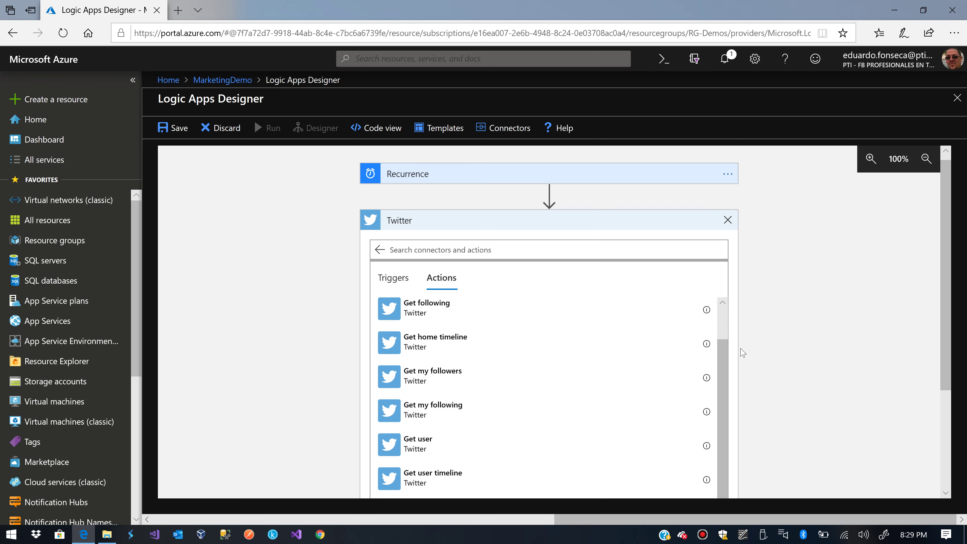
pyautogui.scroll(-4, 740, 352)
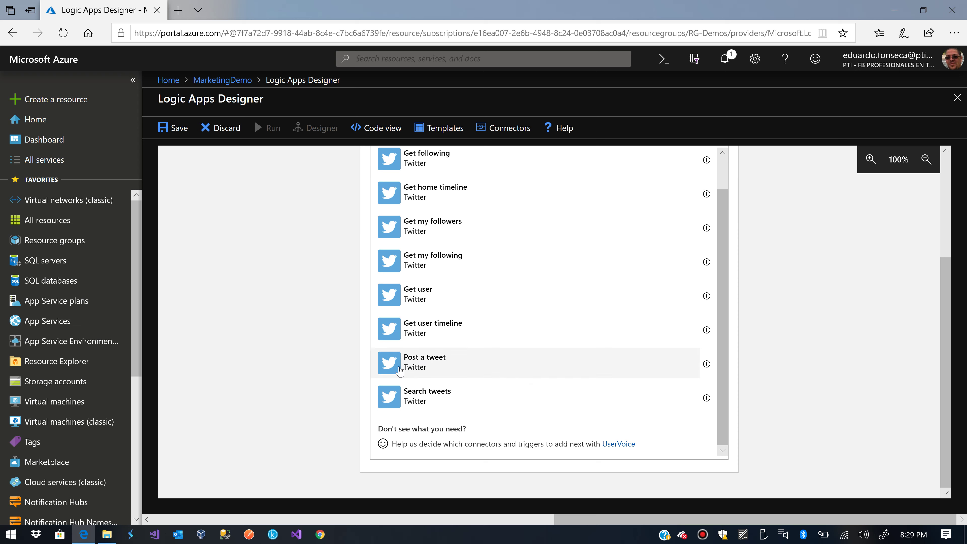
pyautogui.click(399, 370)
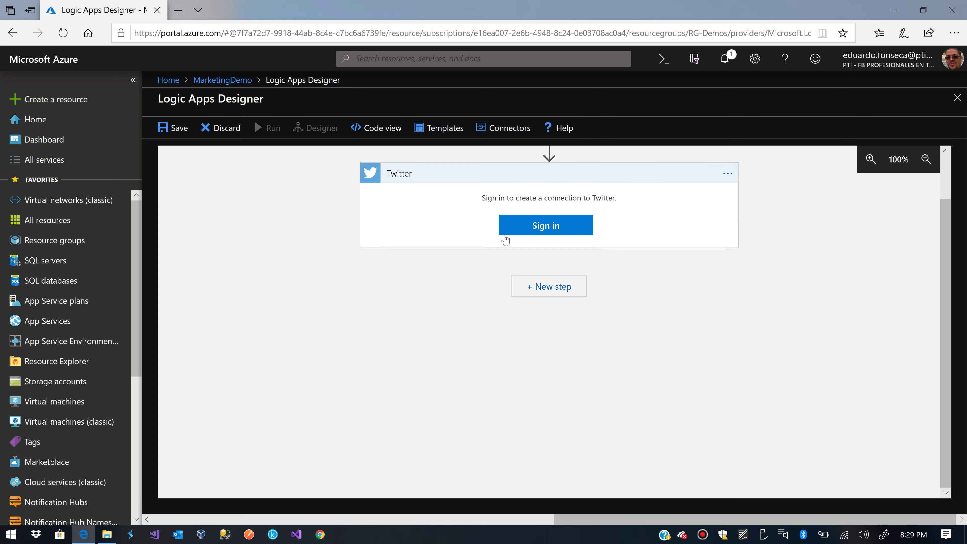
# - Sign in to Twitter with the account's e-mail address and password
pyautogui.click(522, 233)
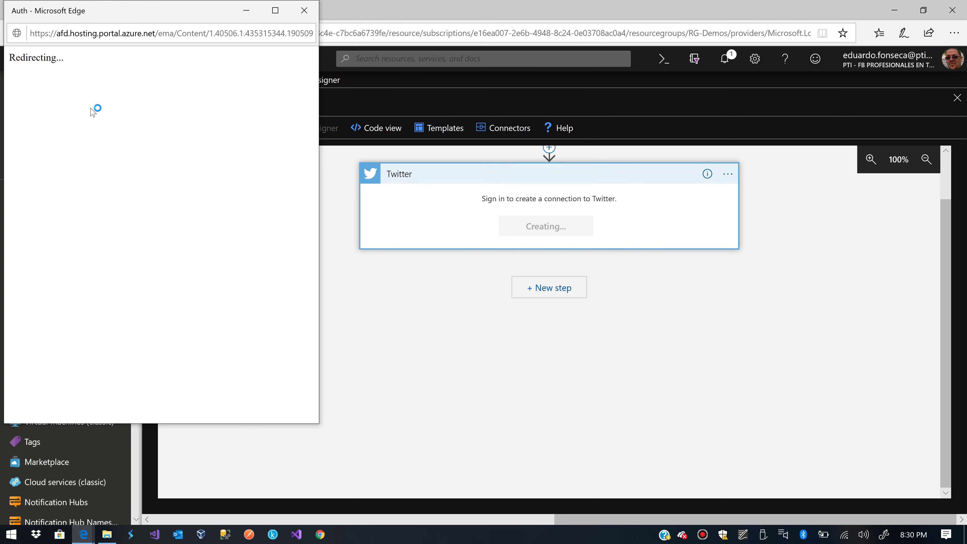
pyautogui.click(78, 178)
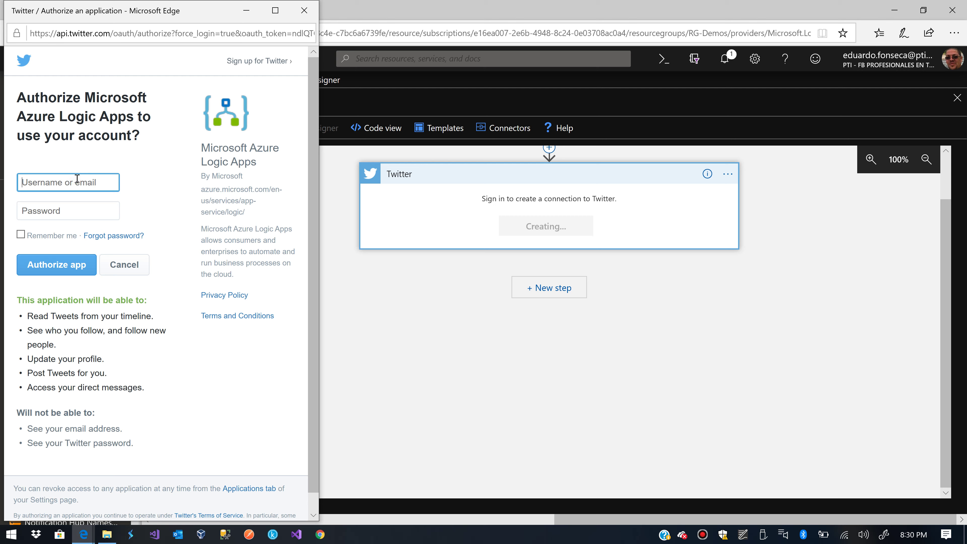
pyautogui.press('Tab')
pyautogui.write('*******')
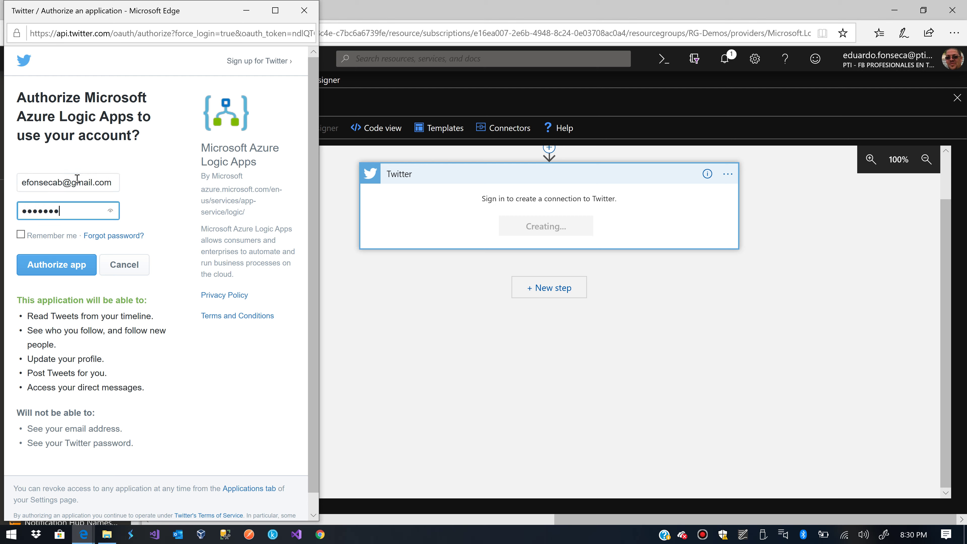
pyautogui.write('***')
# - Authorize the Logic Apps app, decline saving the password, and allow access
pyautogui.click(60, 265)
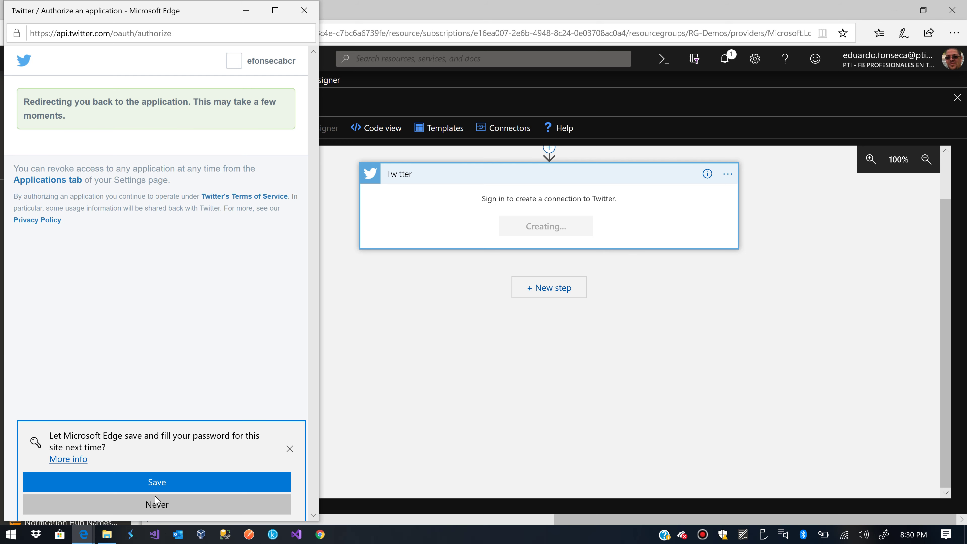
pyautogui.click(156, 504)
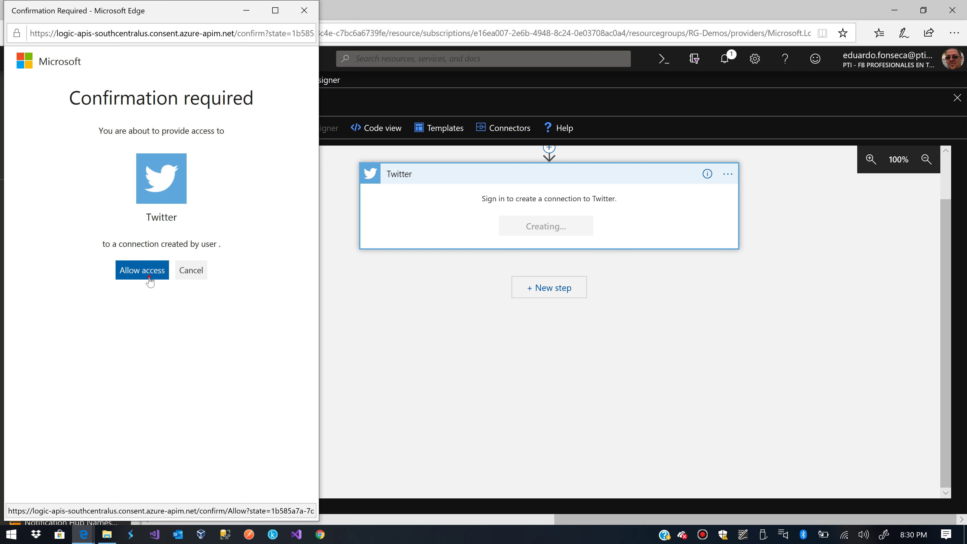
pyautogui.click(149, 278)
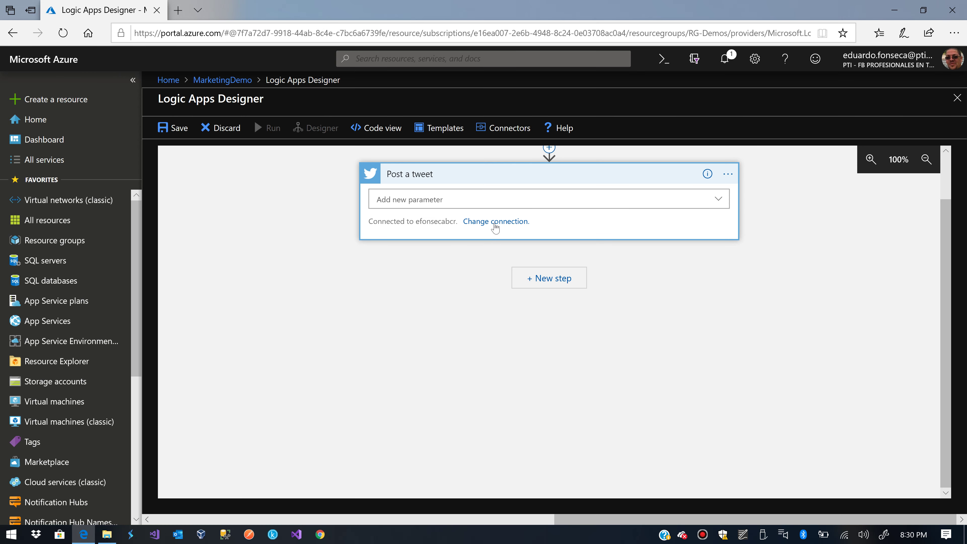
# - Keep the current Twitter connection and add only the Tweet text parameter, no media
pyautogui.click(494, 222)
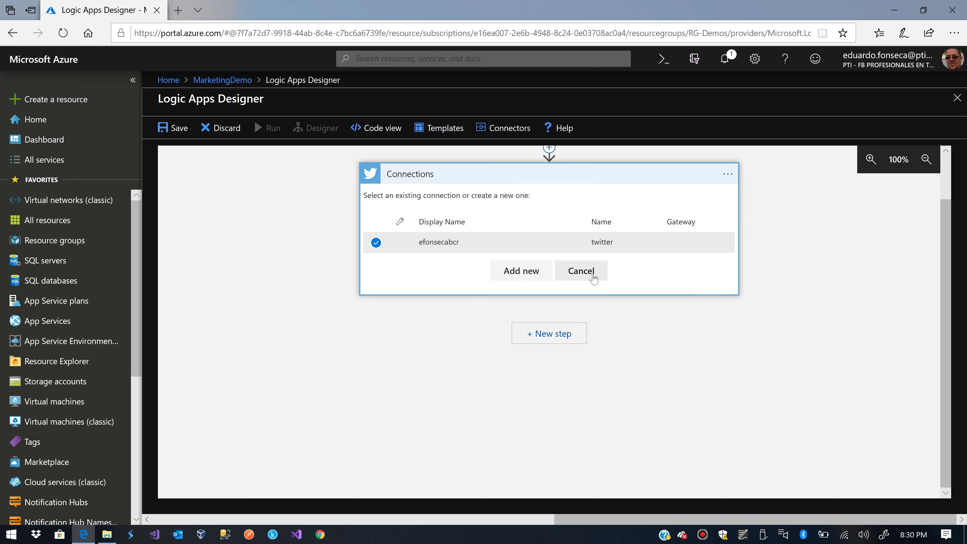
pyautogui.click(593, 272)
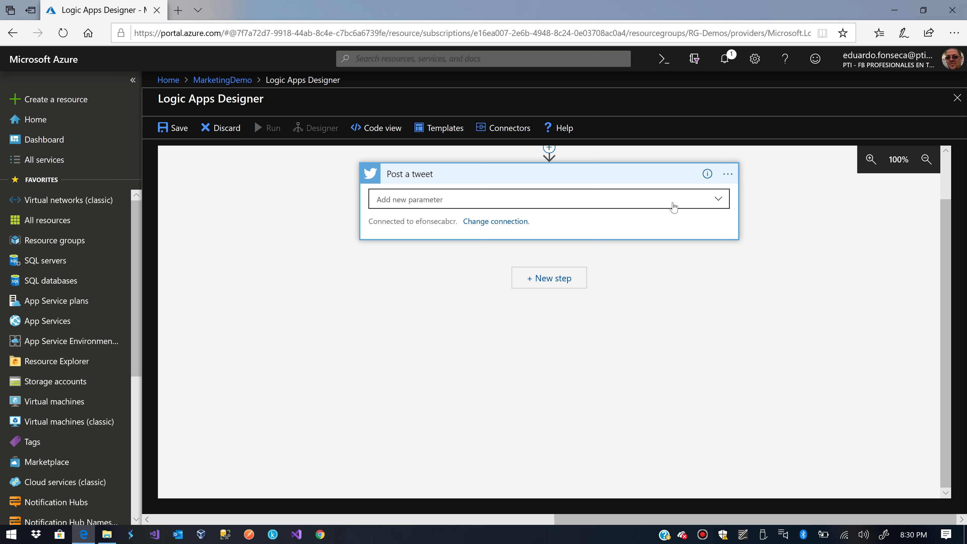
pyautogui.click(673, 205)
pyautogui.click(414, 261)
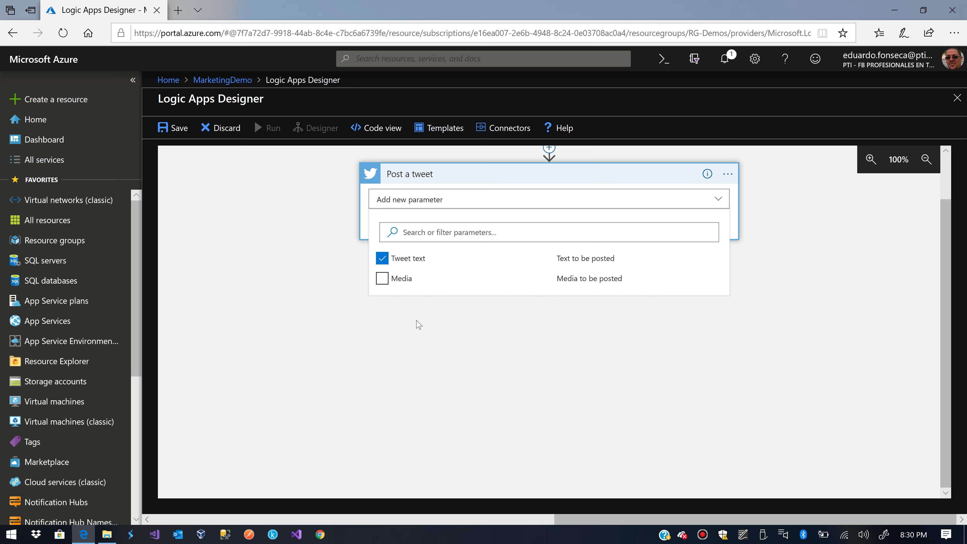
pyautogui.click(431, 339)
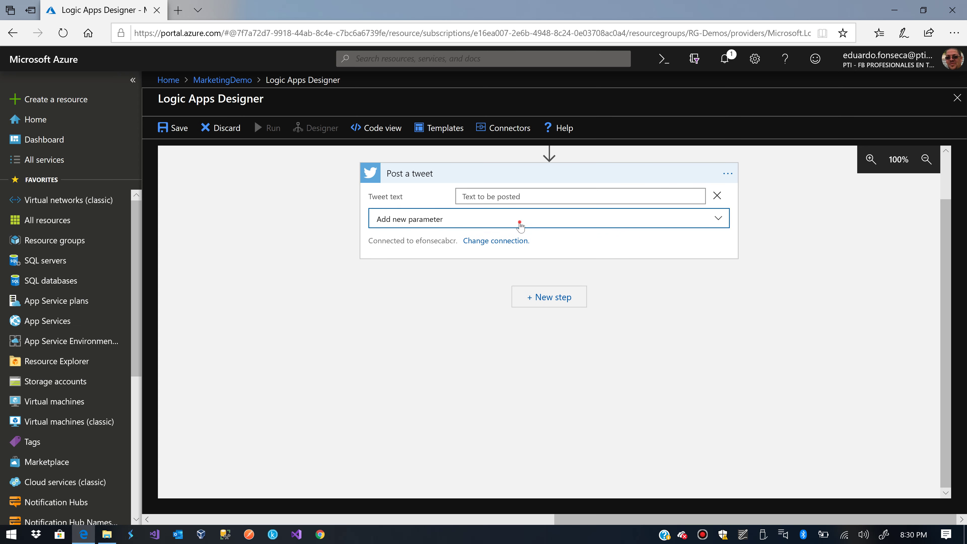
pyautogui.click(517, 219)
pyautogui.click(441, 379)
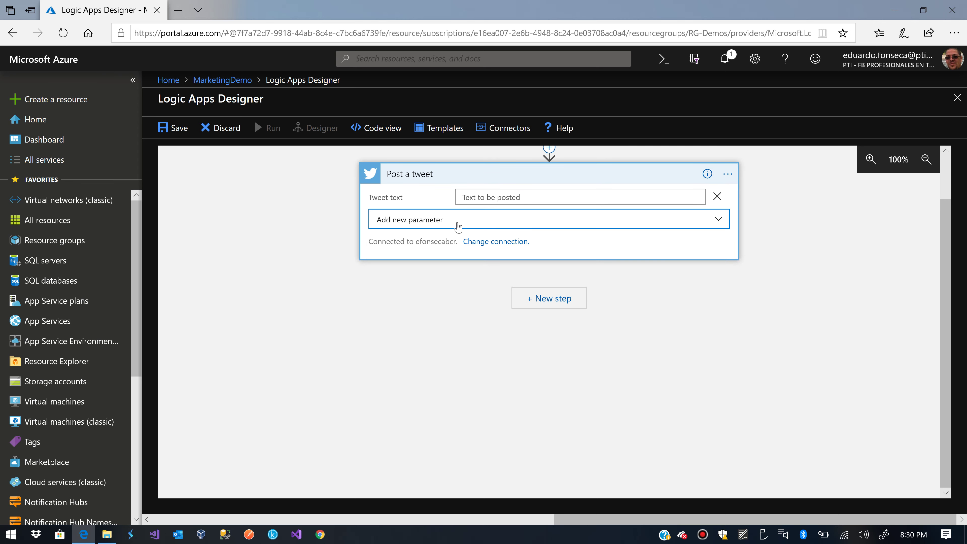
# - Enter the Tweet text 'This is a test tweet using #Microsoft #Azure Logic Apps', fixing a typo
pyautogui.click(462, 197)
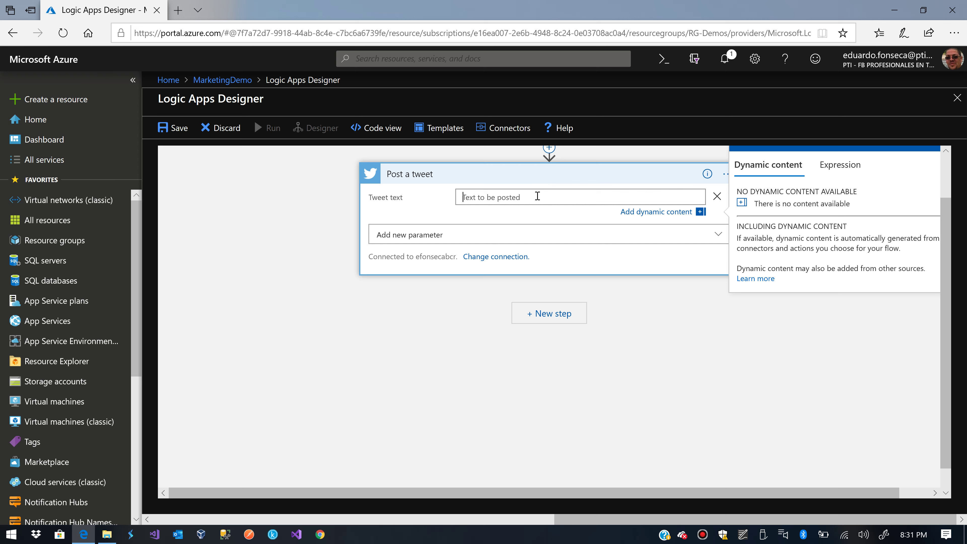
pyautogui.write('Thi')
pyautogui.write('s is a tes')
pyautogui.write('t tweet using Microsof')
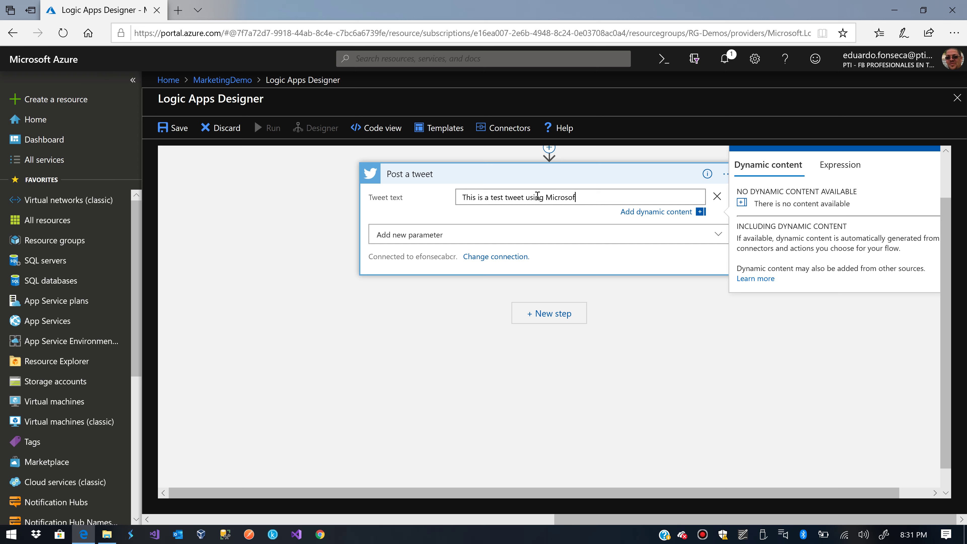
pyautogui.write('#Mic')
pyautogui.hotkey('ctrl', 'shift', 'Left')
pyautogui.press('Left')
pyautogui.hotkey('shift', 'Left')
pyautogui.press('BackSpace')
pyautogui.press('BackSpace')
pyautogui.press('BackSpace')
pyautogui.press('BackSpace')
pyautogui.press('BackSpace')
pyautogui.press('BackSpace')
pyautogui.press('BackSpace')
pyautogui.press('BackSpace')
pyautogui.press('BackSpace')
pyautogui.press('BackSpace')
pyautogui.press('BackSpace')
pyautogui.press('BackSpace')
pyautogui.press('BackSpace')
pyautogui.press('BackSpace')
pyautogui.press('BackSpace')
pyautogui.press('BackSpace')
pyautogui.press('BackSpace')
pyautogui.press('BackSpace')
pyautogui.write('@')
pyautogui.write('Microsof')
pyautogui.write('t #Azure')
pyautogui.write(' Logi')
pyautogui.write('c Apps')
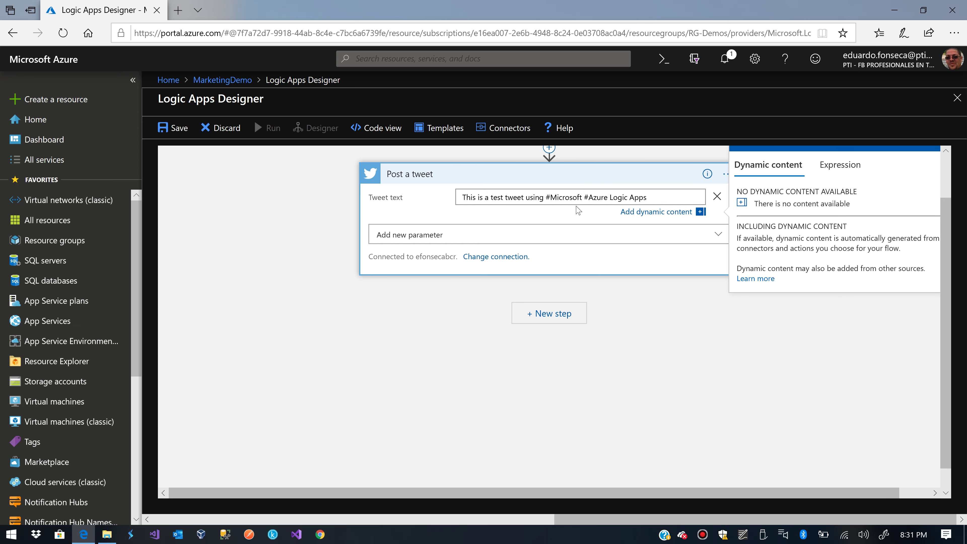
# - Finish the Post a tweet step and save the MarketingDemo logic app
pyautogui.click(617, 322)
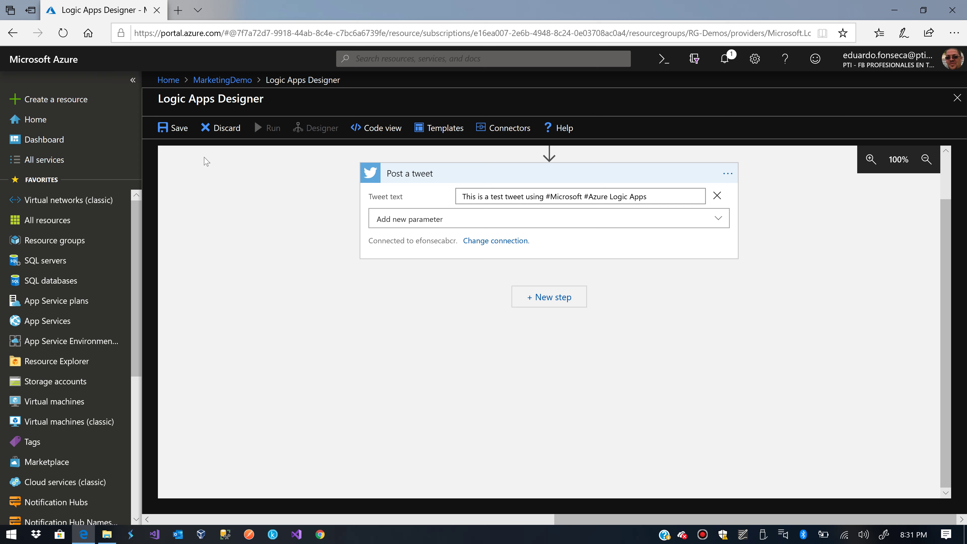
pyautogui.click(166, 134)
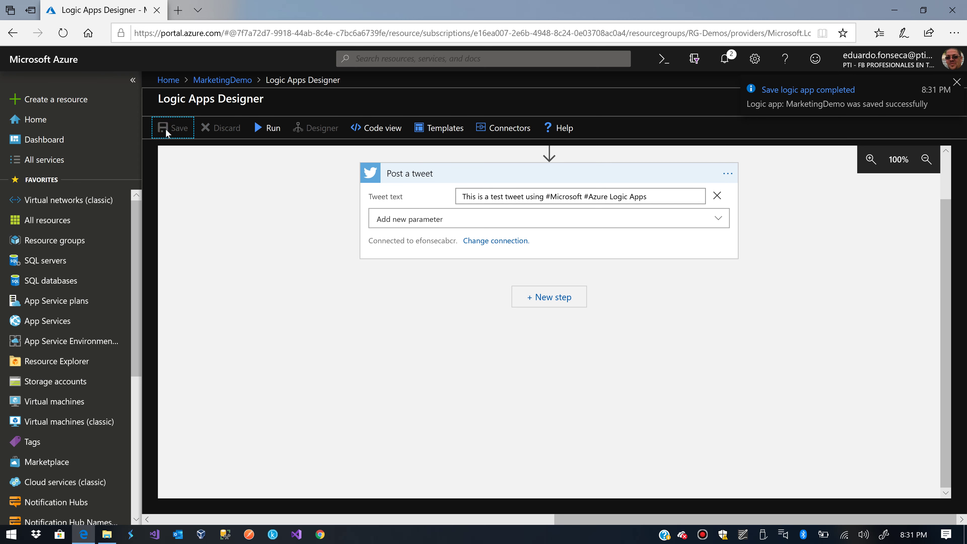
pyautogui.click(958, 81)
# - Run the Recurrence trigger immediately and open the full runs history list
pyautogui.click(958, 98)
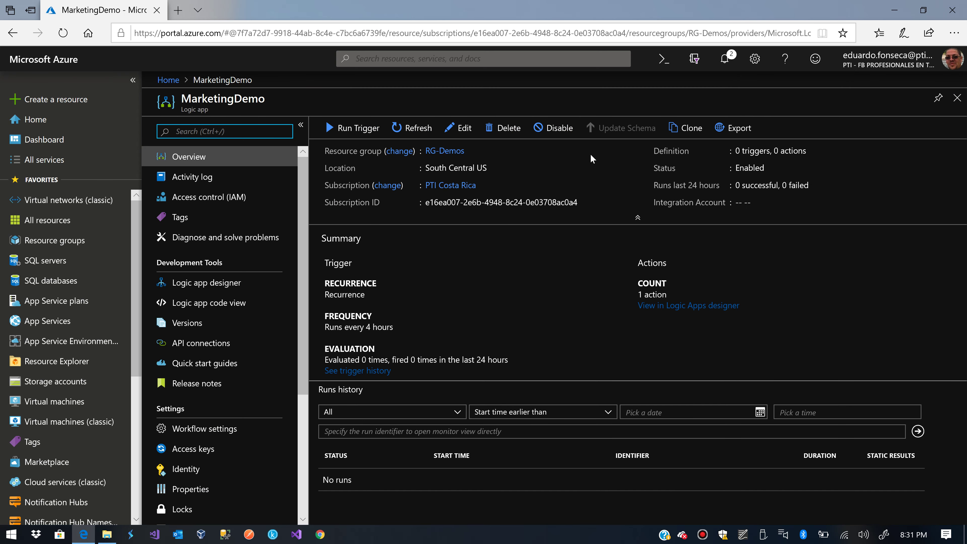
pyautogui.click(344, 128)
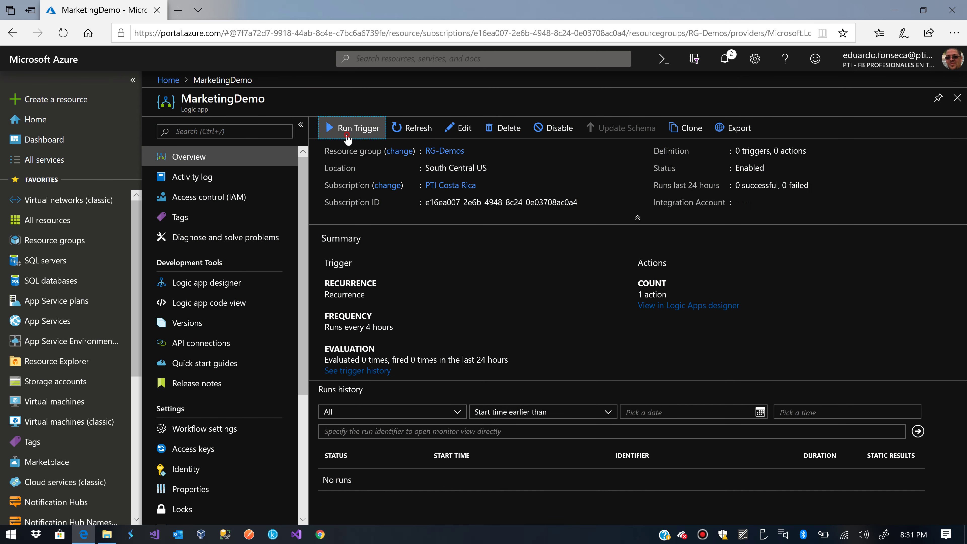
pyautogui.click(345, 151)
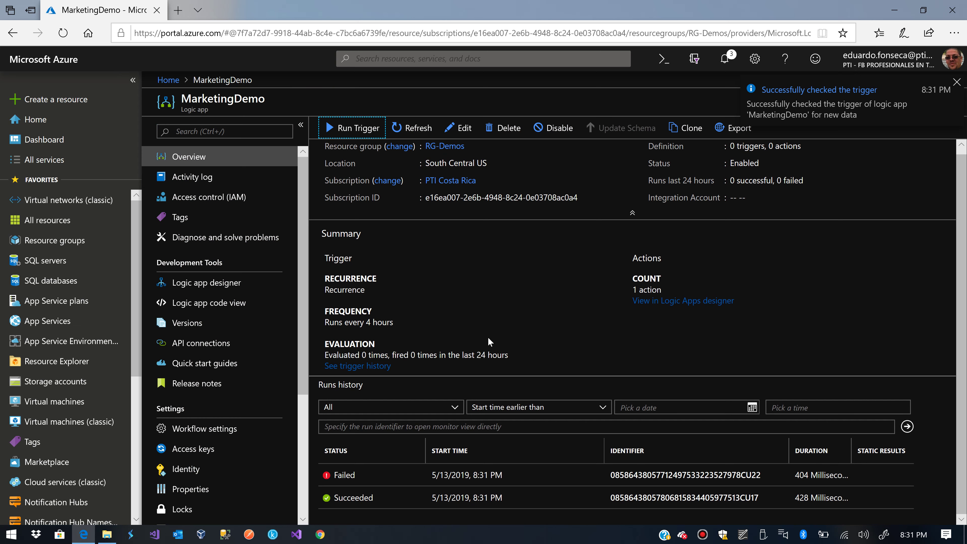
pyautogui.click(335, 482)
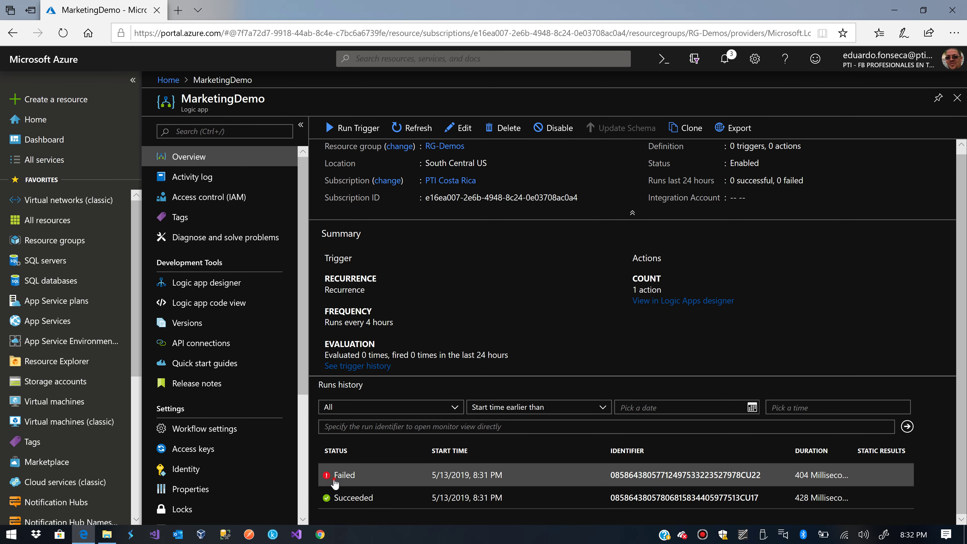
# - Inspect the failed run's Post a tweet step and read its 403 duplicate-tweet error
pyautogui.click(389, 253)
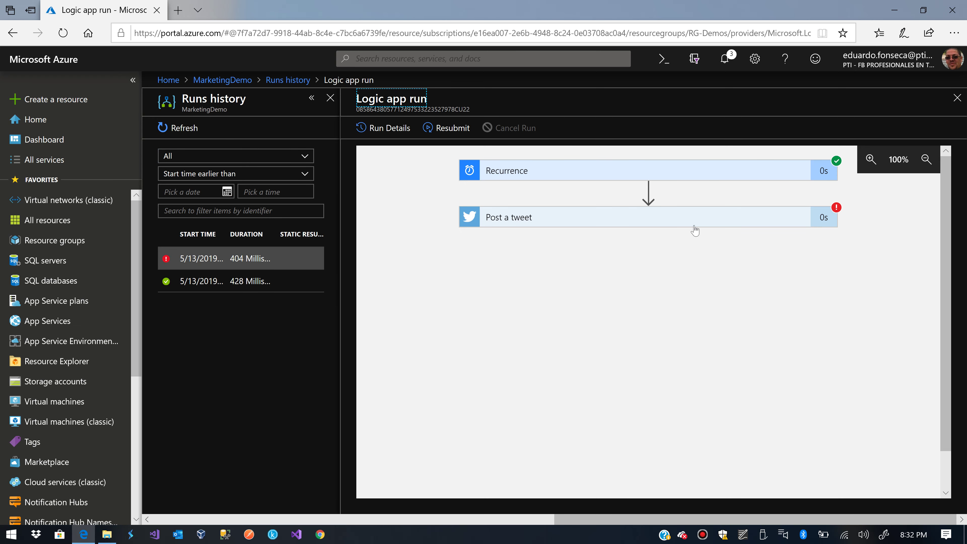
pyautogui.click(792, 218)
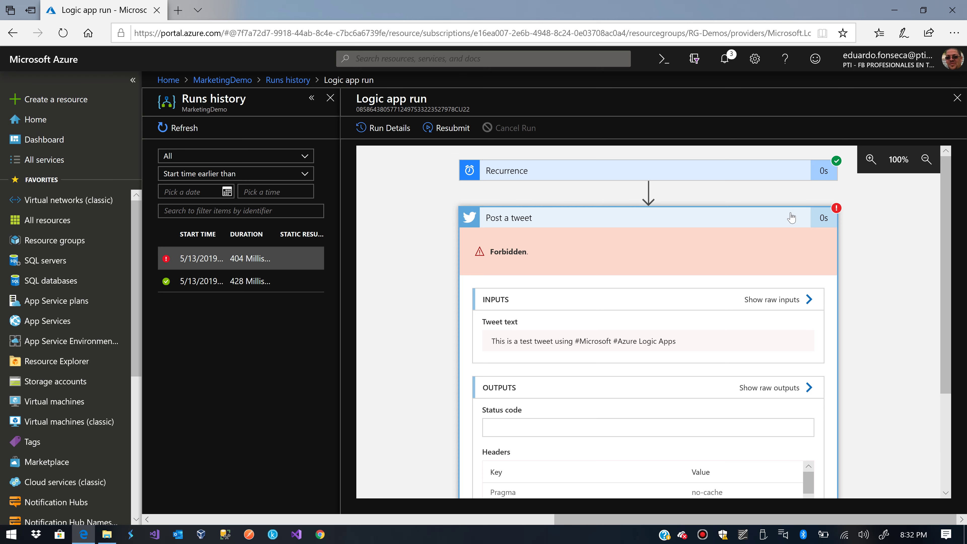
pyautogui.scroll(-3, 855, 324)
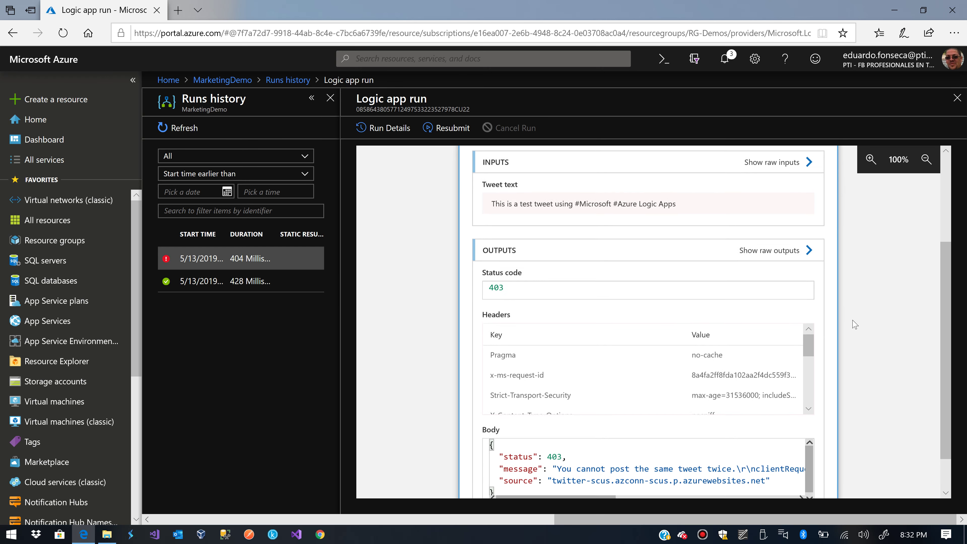
pyautogui.scroll(-2, 855, 324)
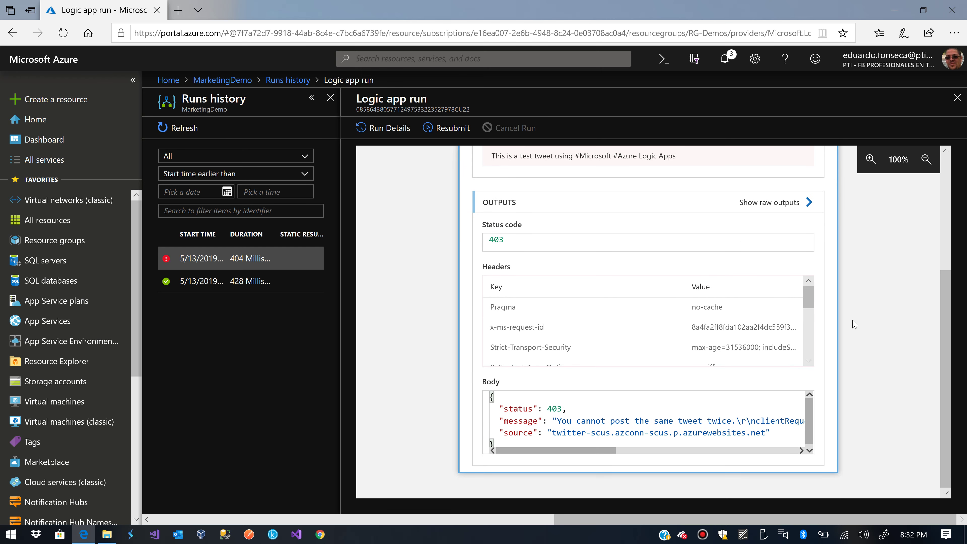
pyautogui.click(957, 98)
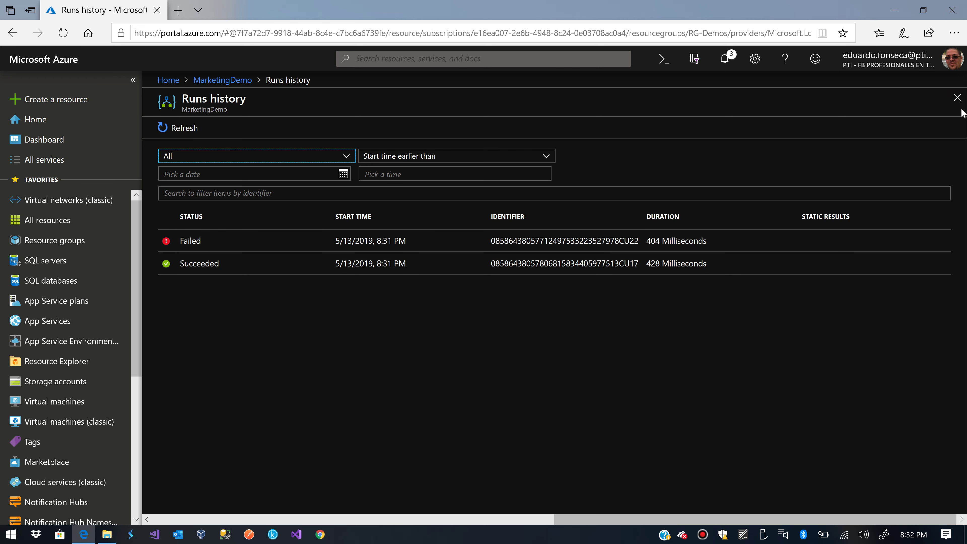
pyautogui.click(958, 97)
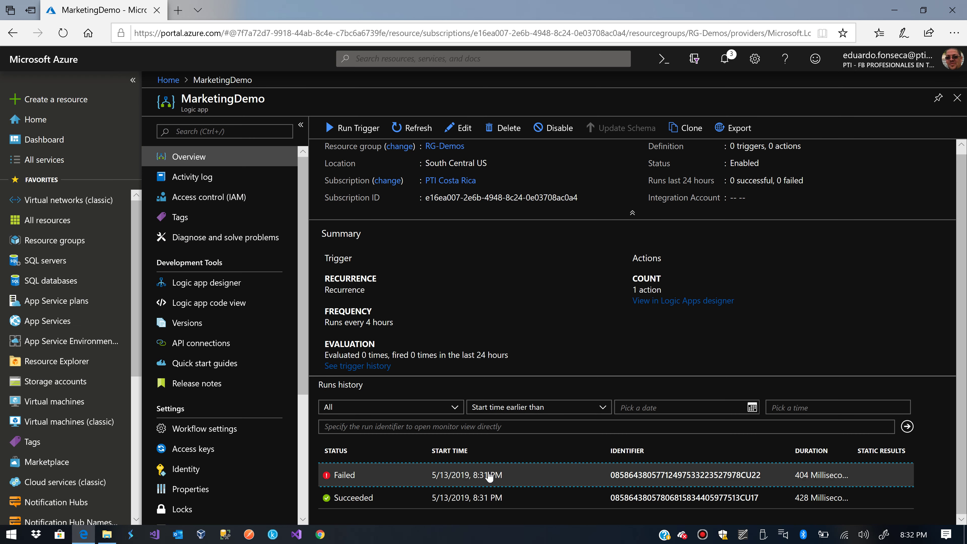
# - Check the returned Tweet id in the succeeded run's Post a tweet outputs
pyautogui.click(423, 500)
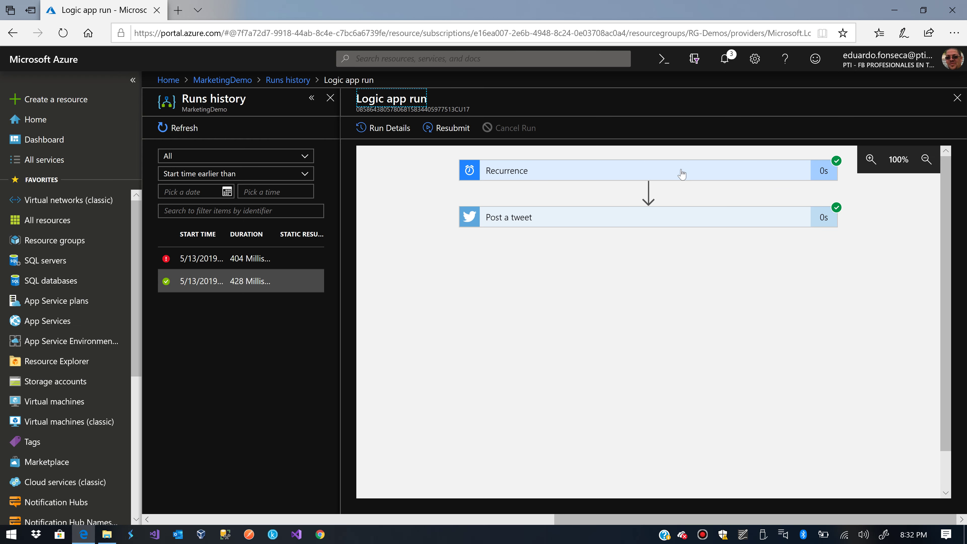
pyautogui.click(680, 223)
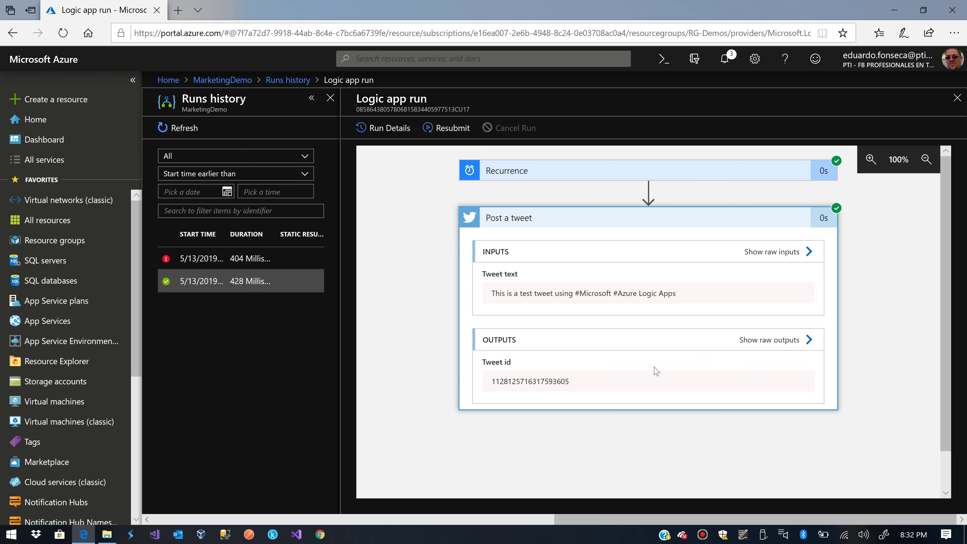
pyautogui.doubleClick(531, 380)
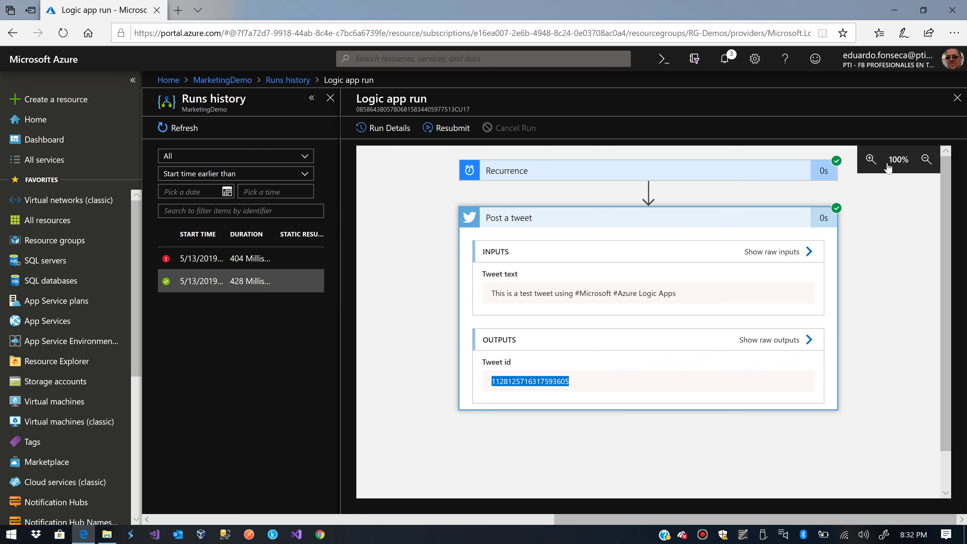
pyautogui.click(958, 97)
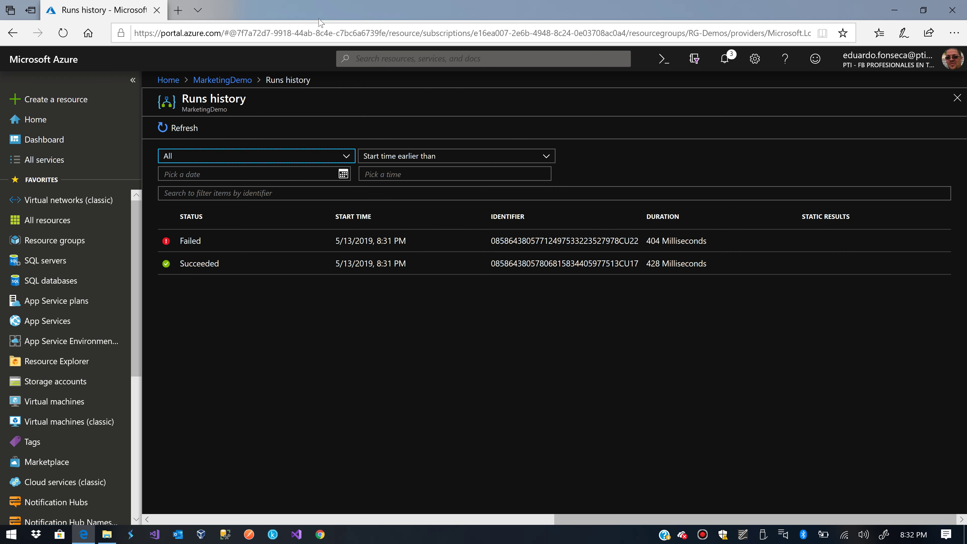
# - Load the Twitter profile page in a new tab and scroll to the test tweet
pyautogui.click(184, 13)
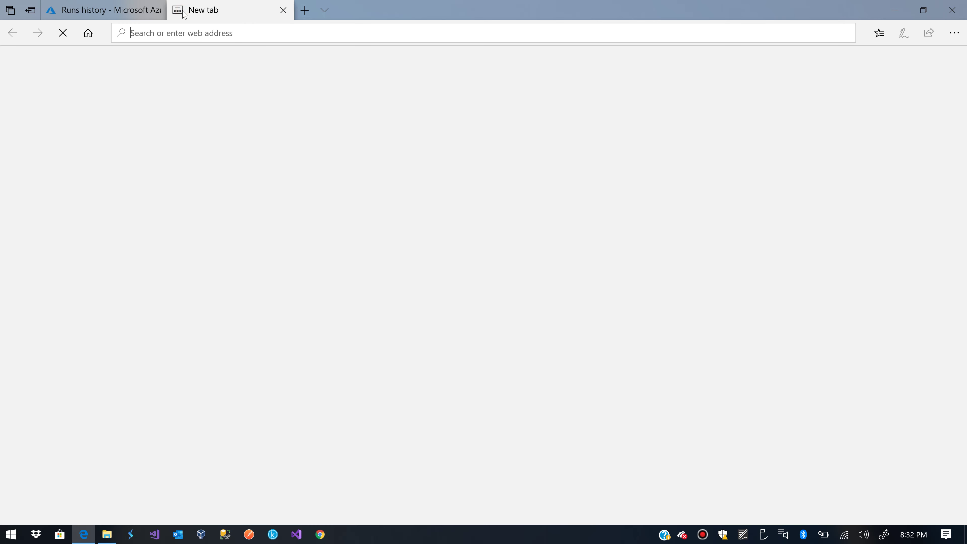
pyautogui.write('twitter.com')
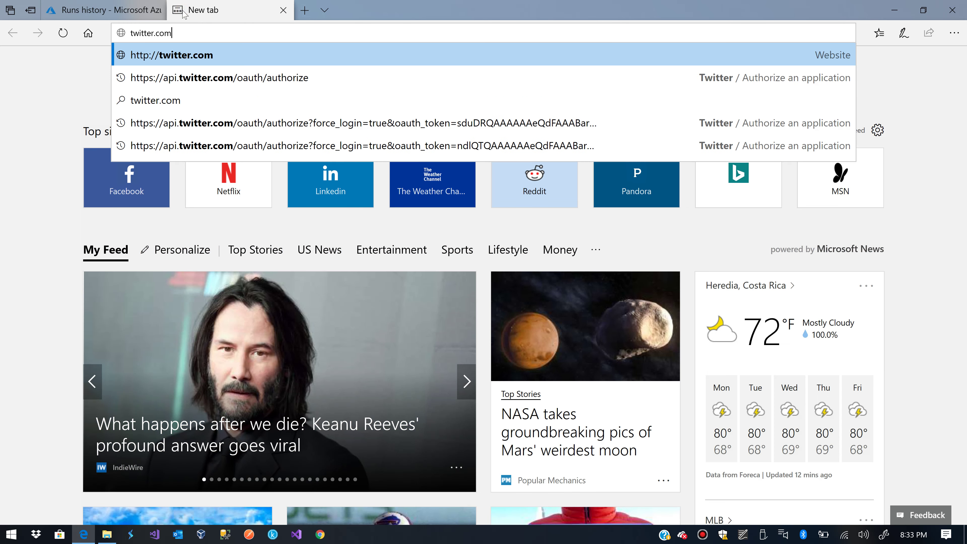
pyautogui.write('/efonse')
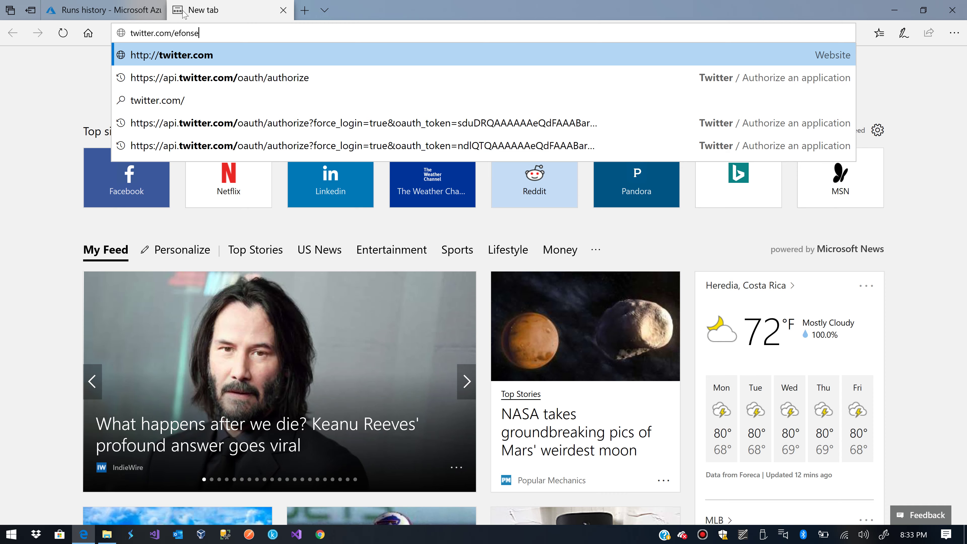
pyautogui.write('cabcr')
pyautogui.press('Return')
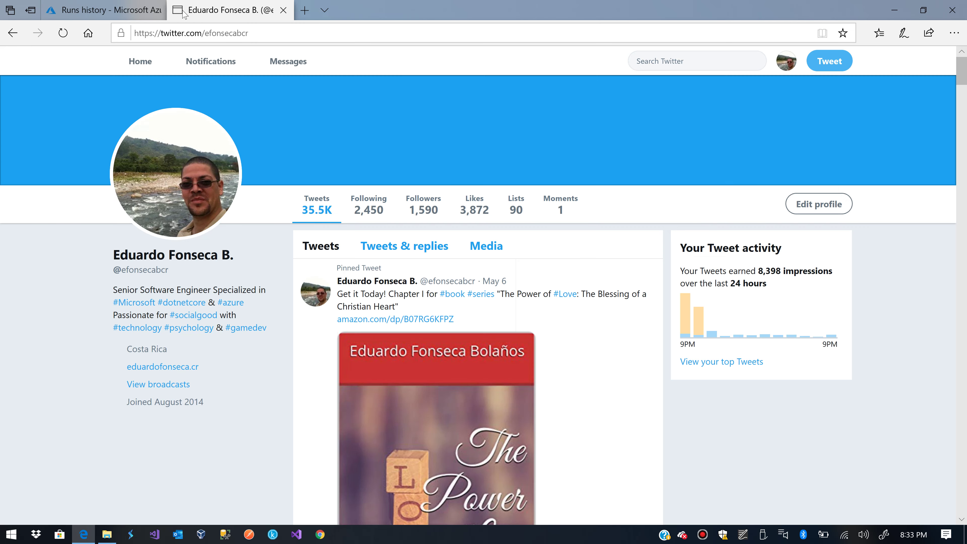
pyautogui.scroll(-5, 303, 236)
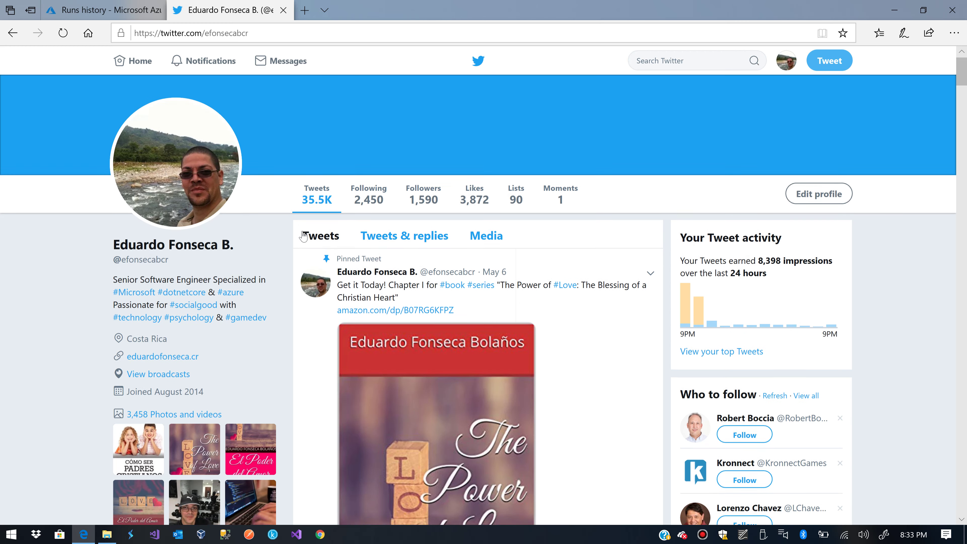
pyautogui.scroll(-3, 303, 236)
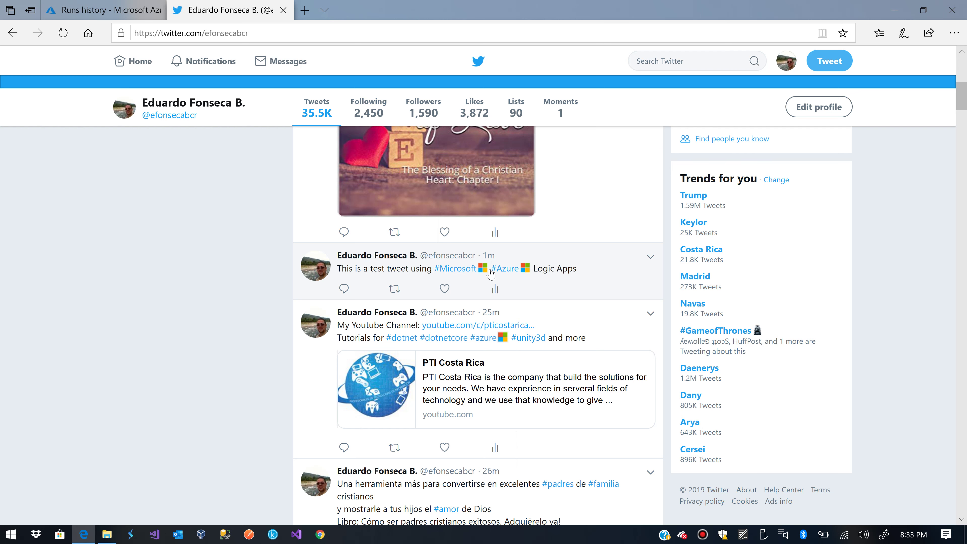
# - Delete the test tweet and return to the Azure runs history tab
pyautogui.click(650, 258)
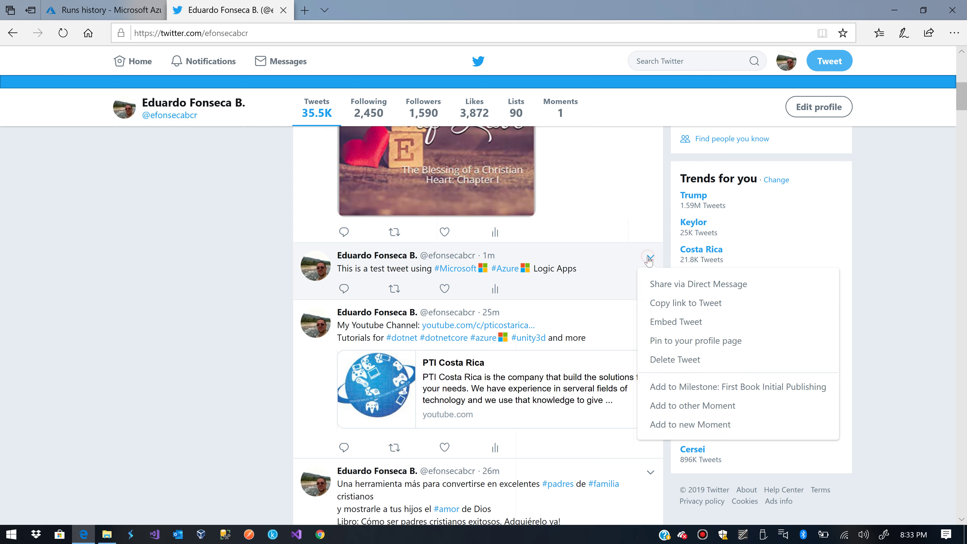
pyautogui.click(699, 365)
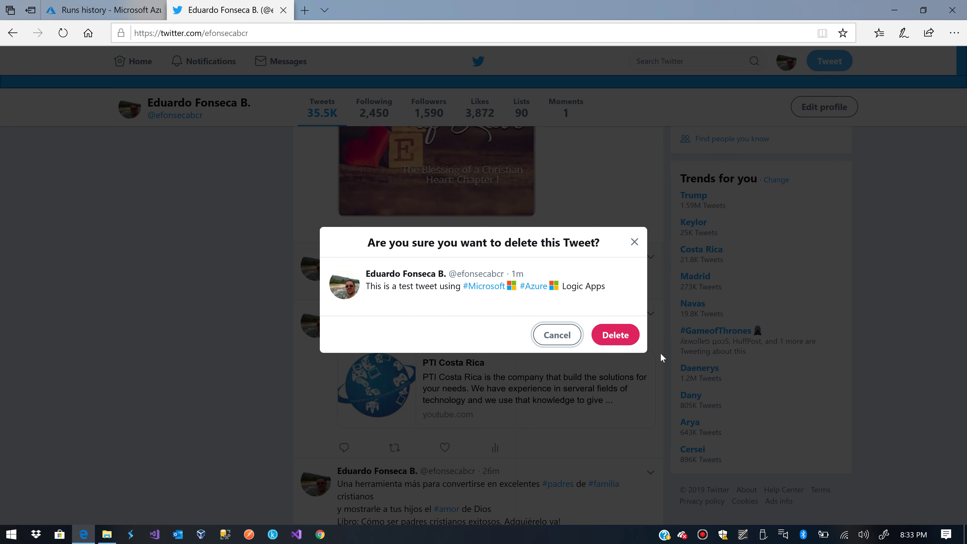
pyautogui.click(616, 336)
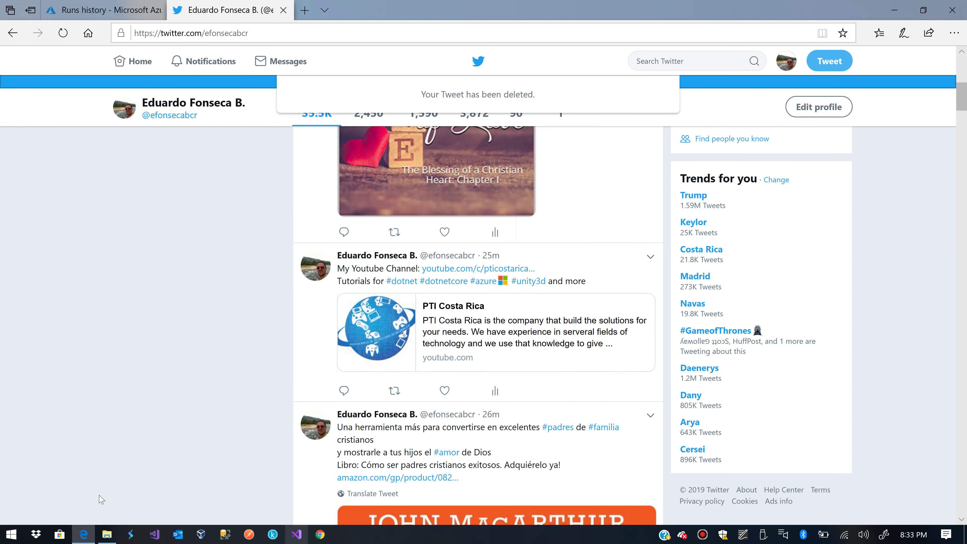
pyautogui.click(103, 9)
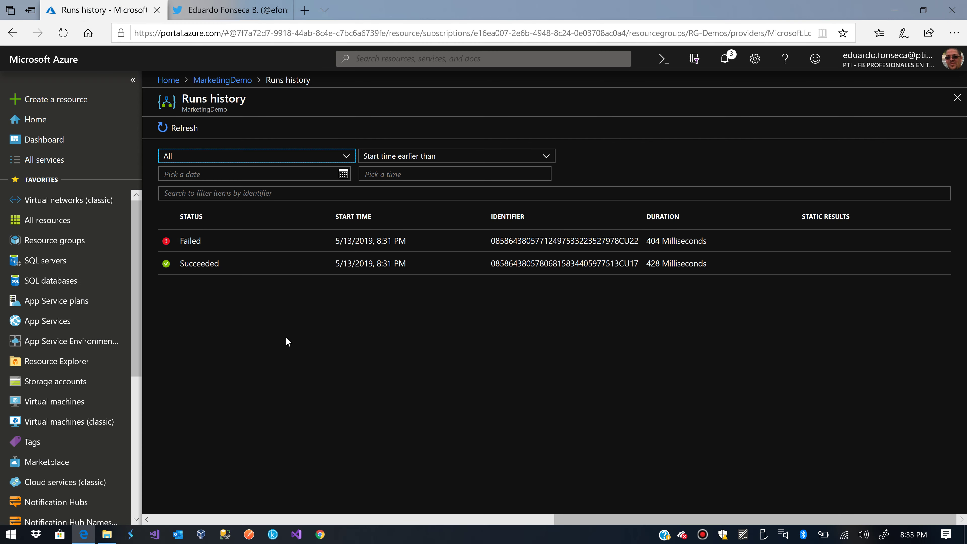
# - Close the runs history and open MarketingDemo in the designer with Edit
pyautogui.click(957, 98)
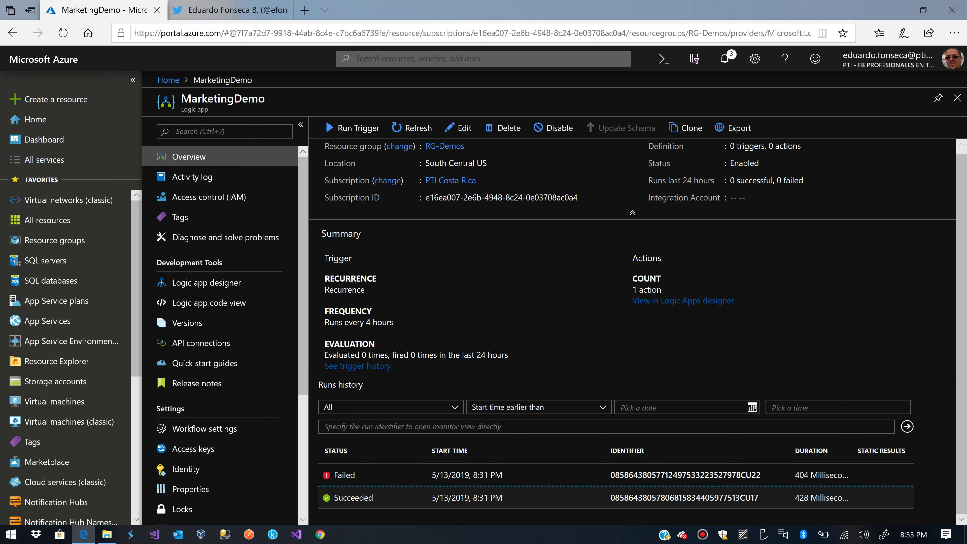
pyautogui.click(460, 126)
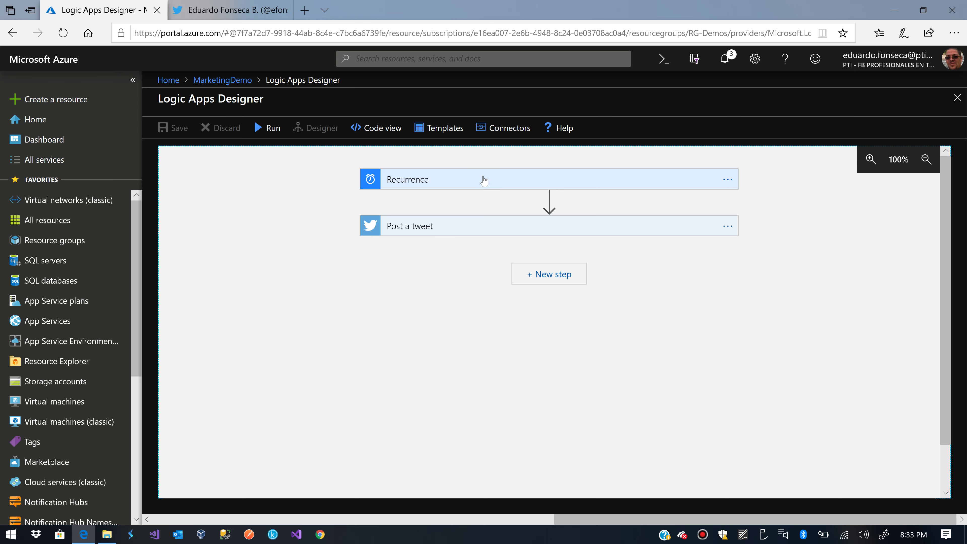
# - Insert a new action after Recurrence and search the connectors for 'File Storage'
pyautogui.click(546, 201)
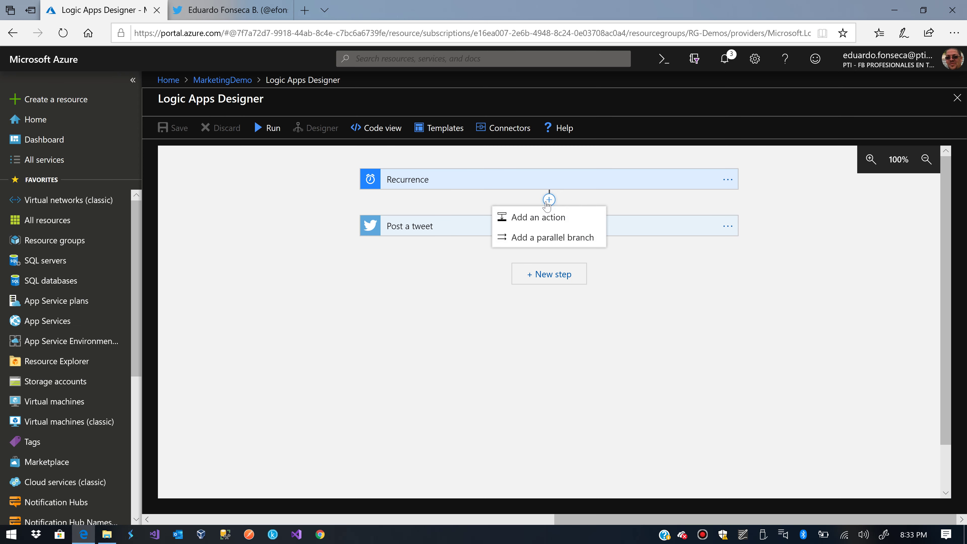
pyautogui.click(546, 218)
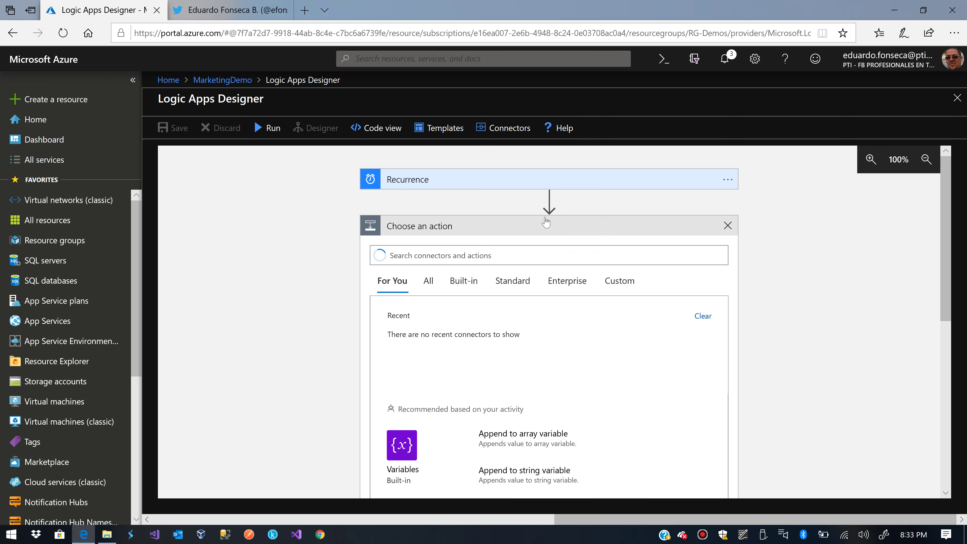
pyautogui.click(539, 254)
pyautogui.write('Azr')
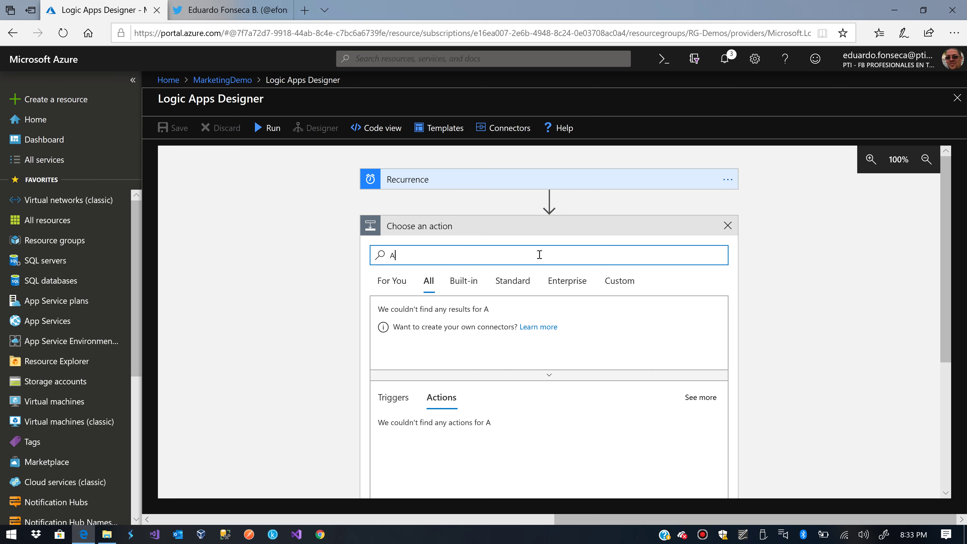
pyautogui.press('BackSpace')
pyautogui.press('BackSpace')
pyautogui.write('File Sto')
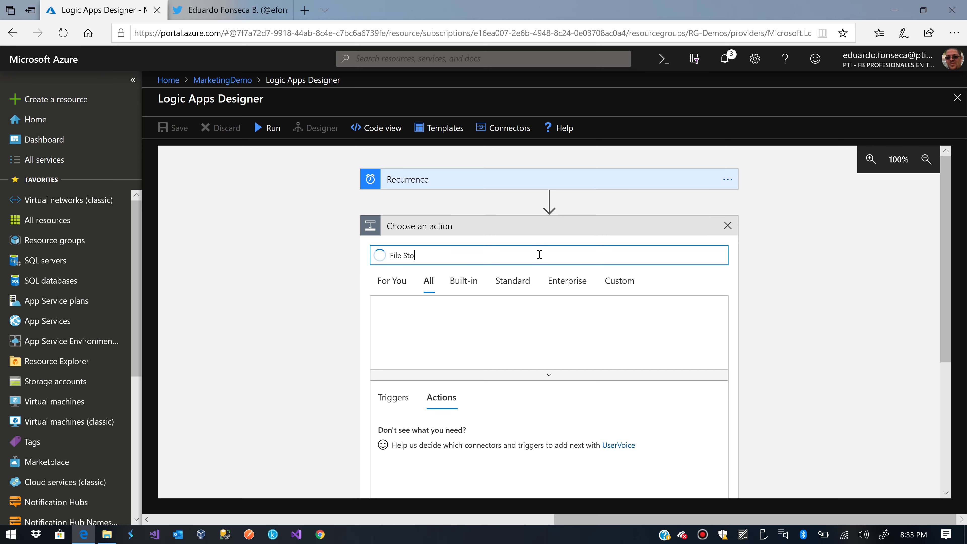
pyautogui.write('rage')
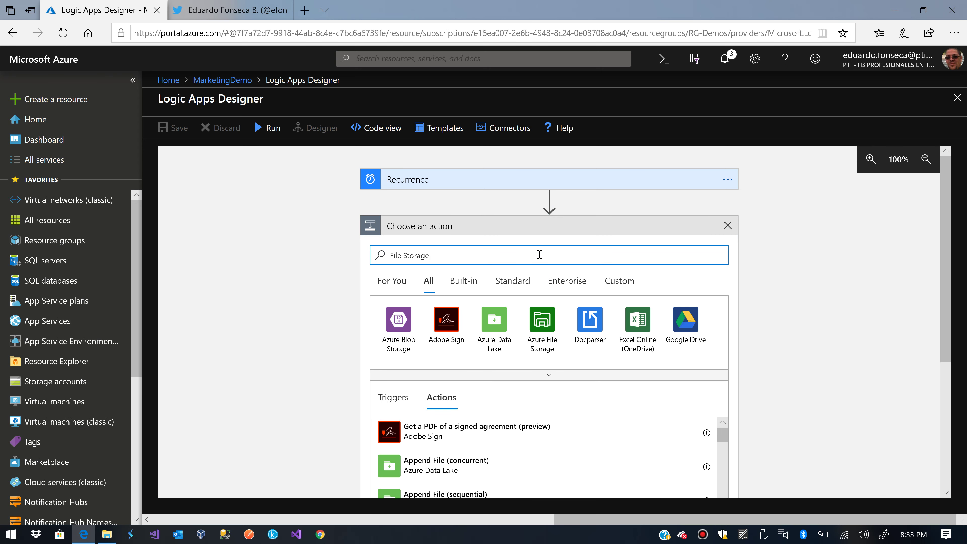
pyautogui.click(553, 324)
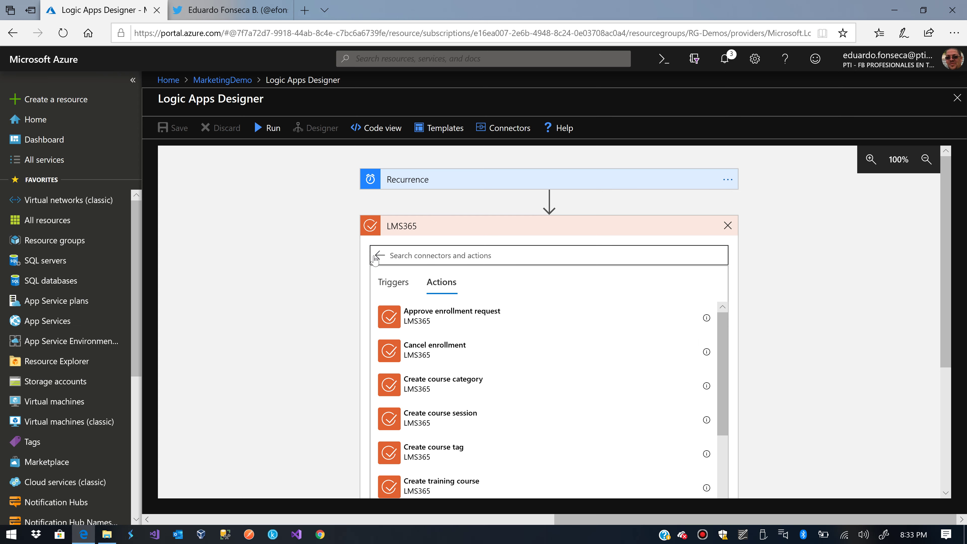
pyautogui.click(376, 258)
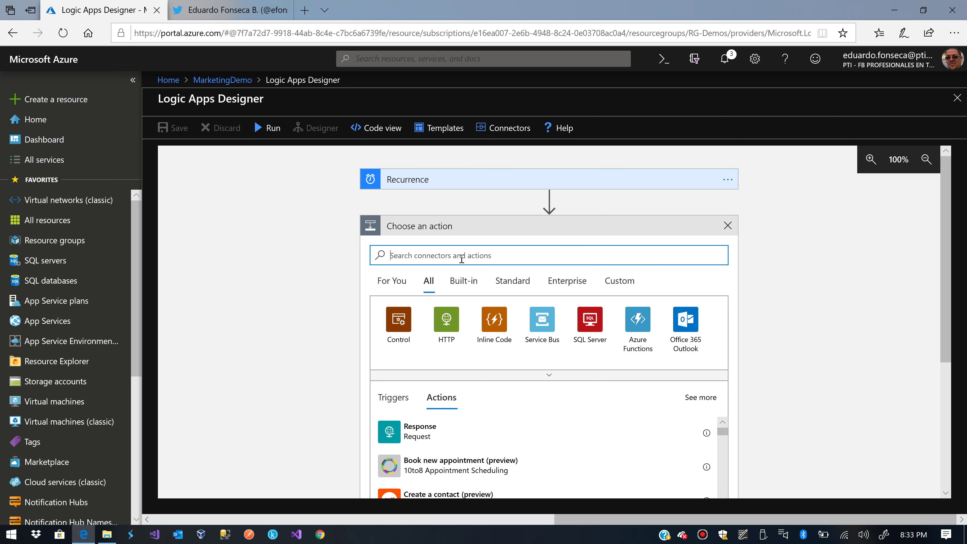
# - Choose the Azure File Storage connector and add its Get file content action
pyautogui.write('Fioe')
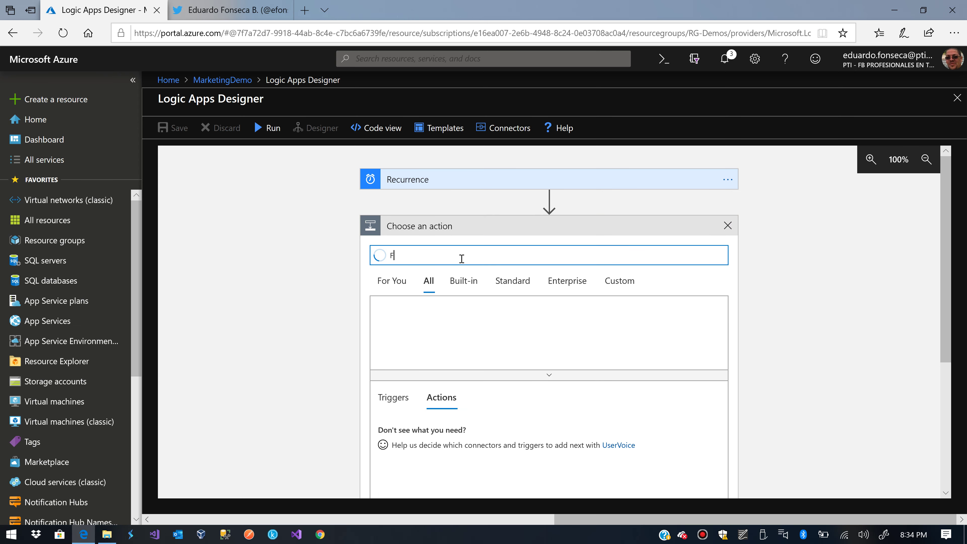
pyautogui.press('BackSpace')
pyautogui.write('File Storage')
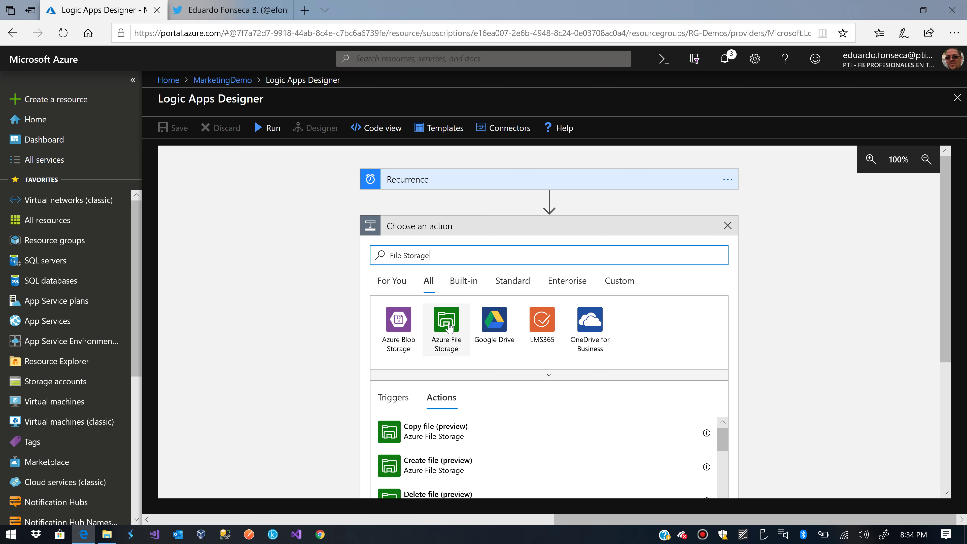
pyautogui.click(447, 320)
pyautogui.scroll(-5, 753, 317)
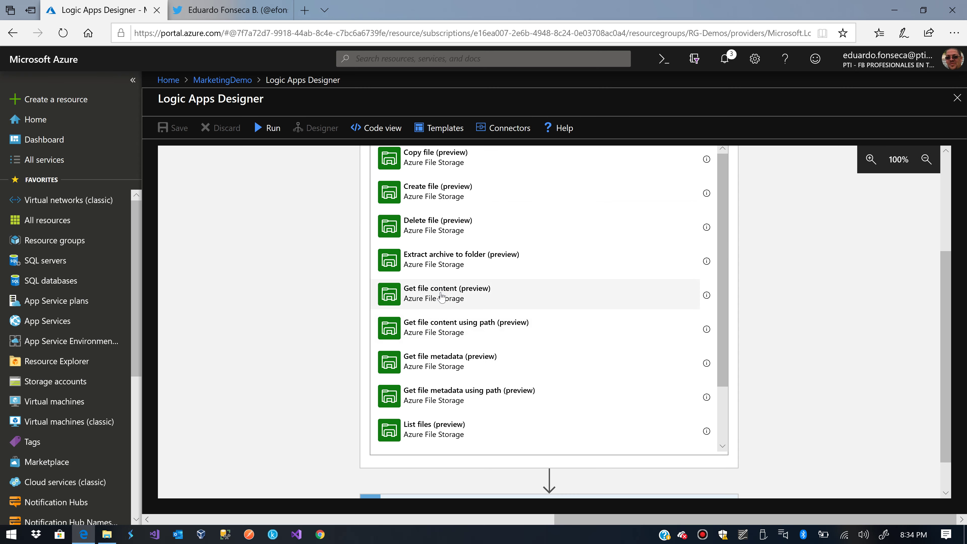
pyautogui.click(441, 297)
# - Create a file connection named TestFileConnection to the stgpigenresources storage account
pyautogui.click(487, 205)
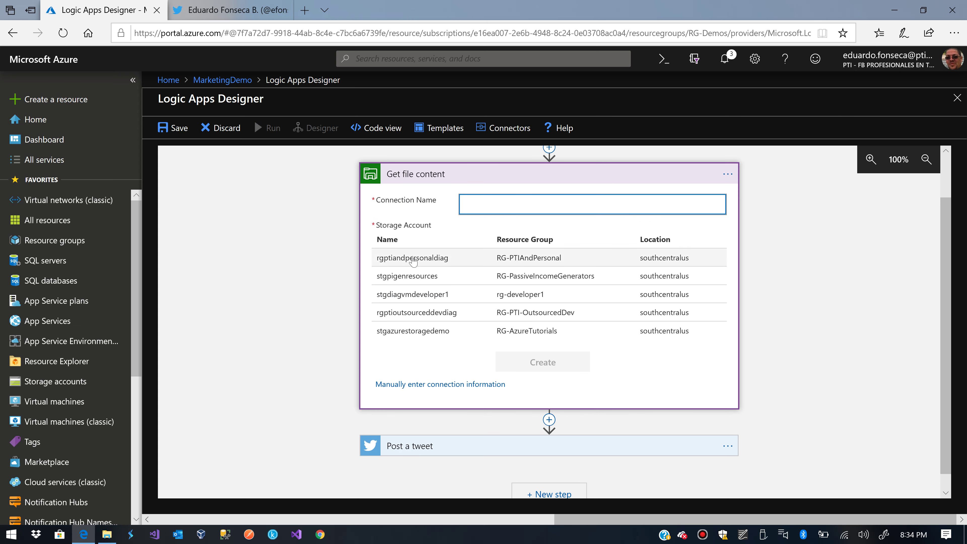
pyautogui.click(415, 280)
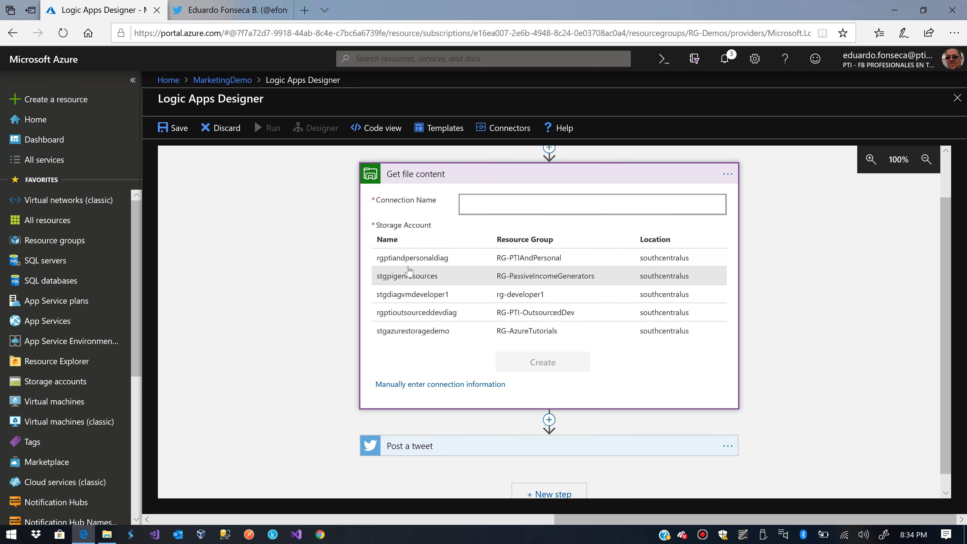
pyautogui.click(485, 207)
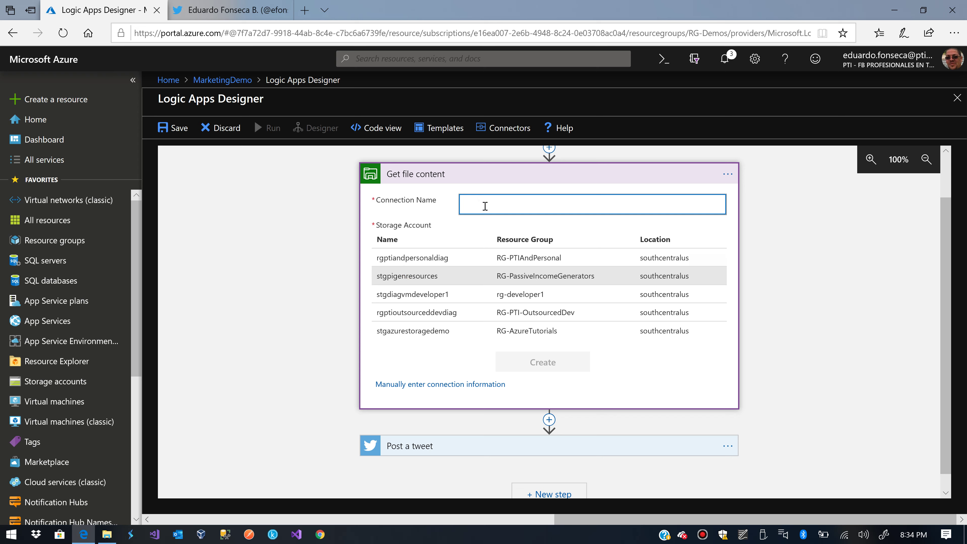
pyautogui.write('TestFileConnection')
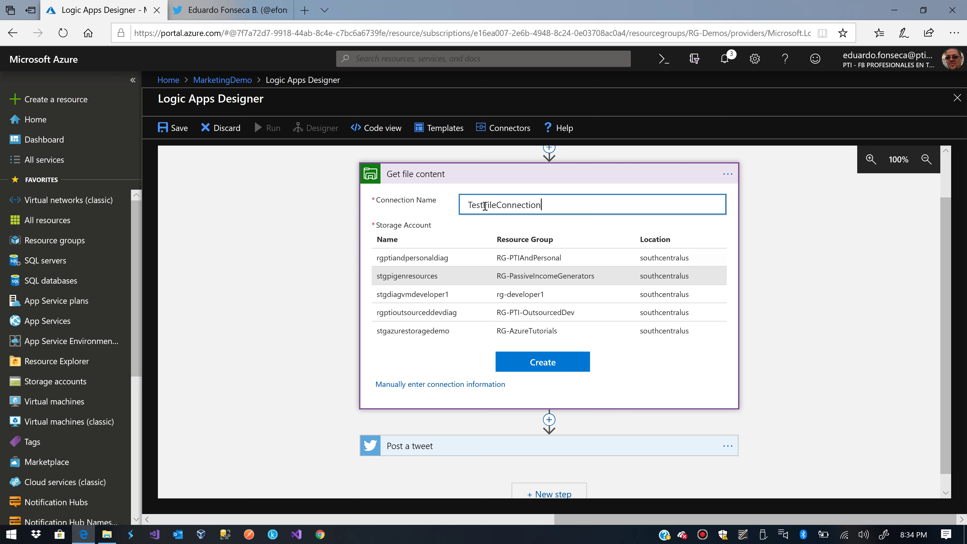
pyautogui.click(551, 361)
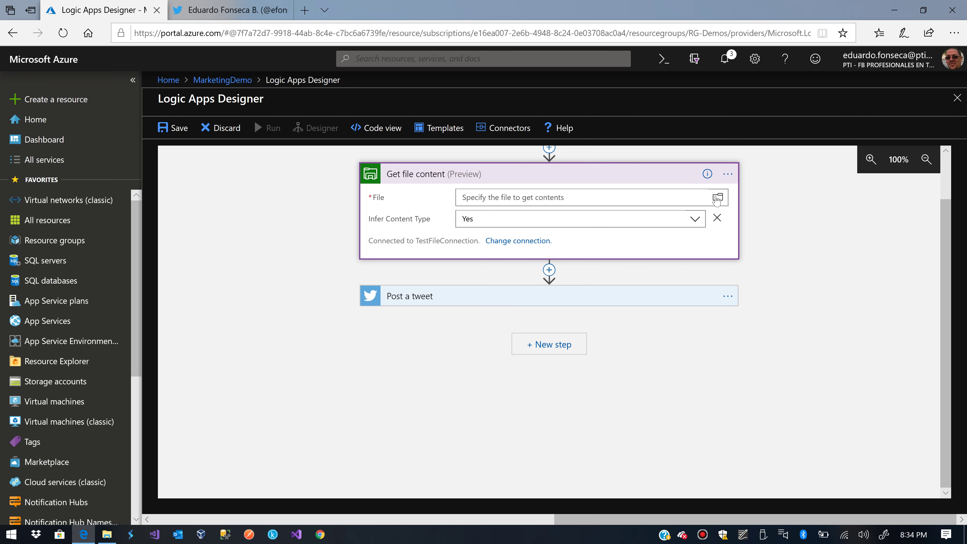
# - Set the File field to /mainfileshare/Marketing Resources/Images By Topic/Programming/Programming.jpg
pyautogui.click(719, 199)
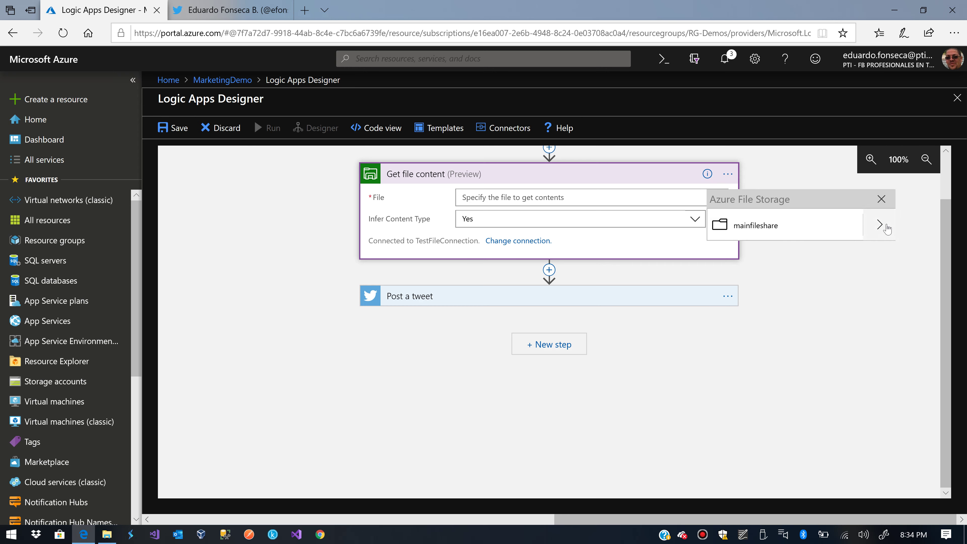
pyautogui.click(879, 225)
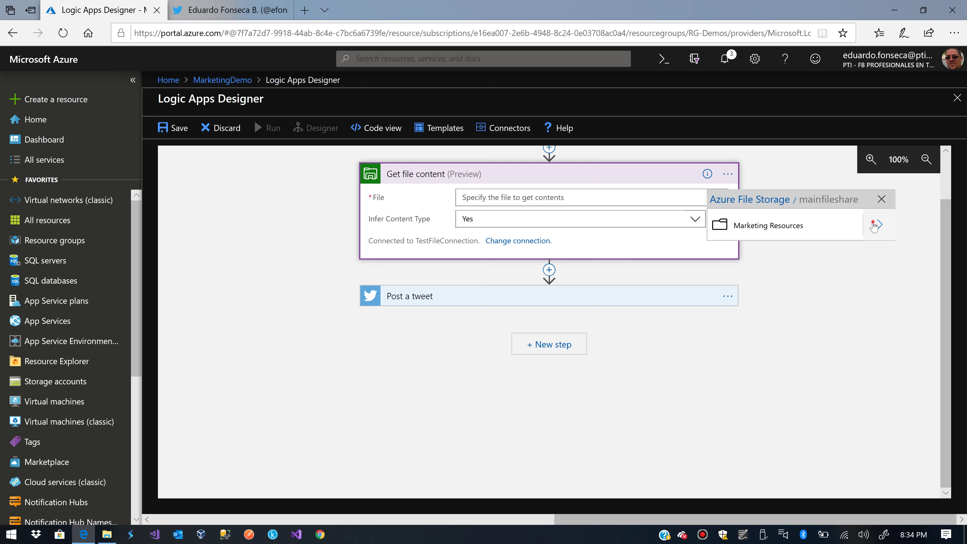
pyautogui.click(876, 226)
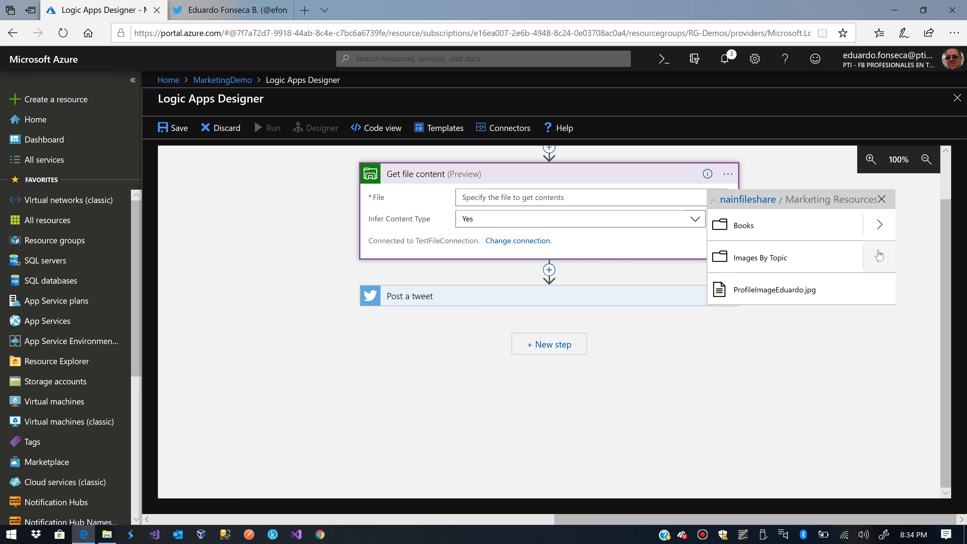
pyautogui.click(879, 255)
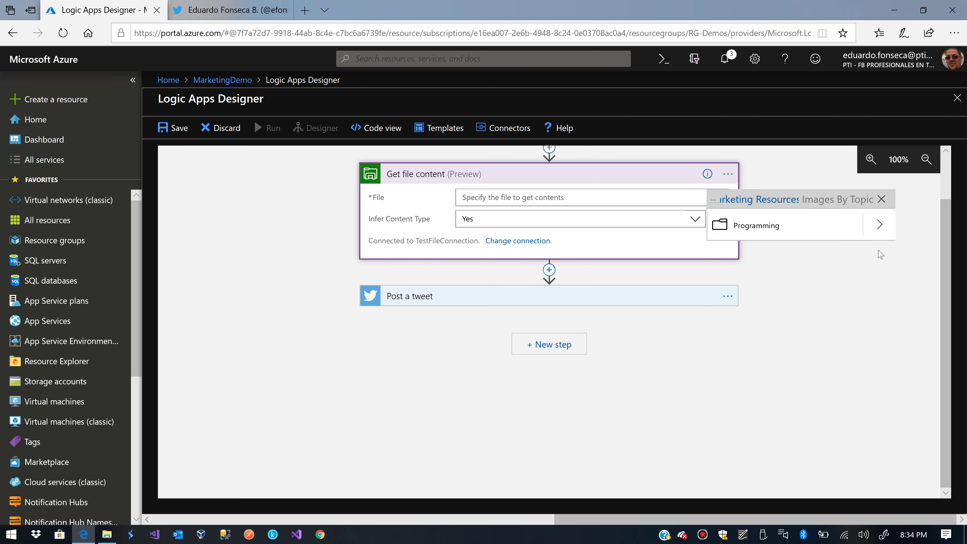
pyautogui.click(879, 227)
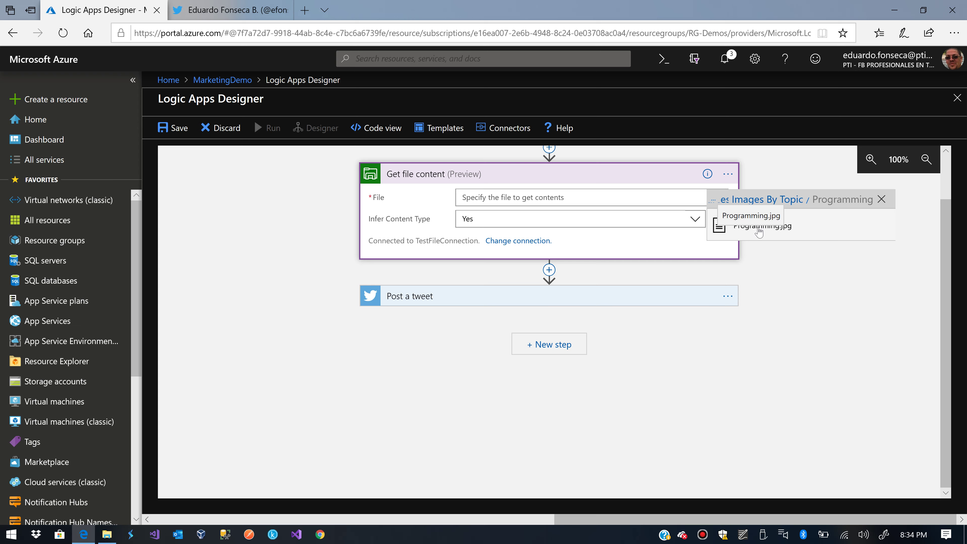
pyautogui.click(759, 229)
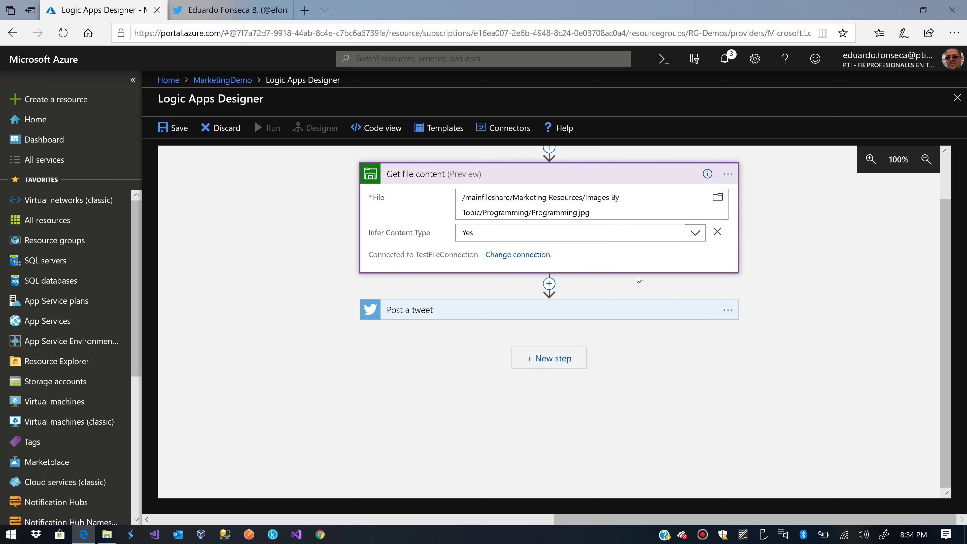
# - Enter 'about #programming' in the Post a tweet text and save MarketingDemo
pyautogui.click(478, 310)
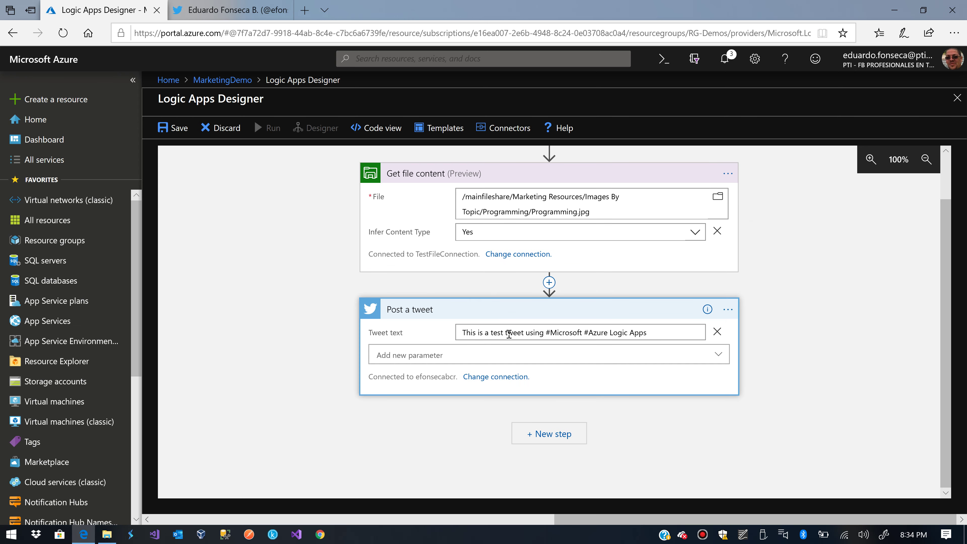
pyautogui.click(668, 334)
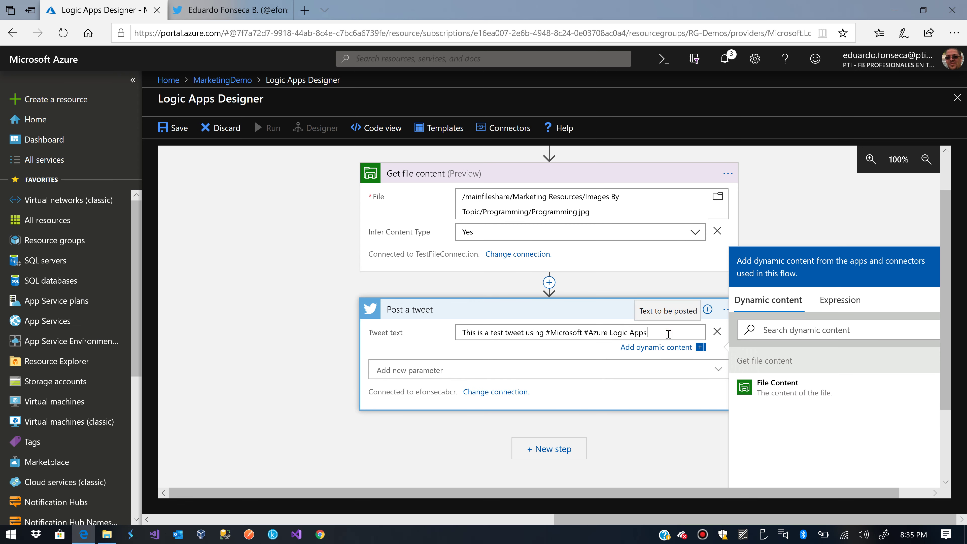
pyautogui.press('Home')
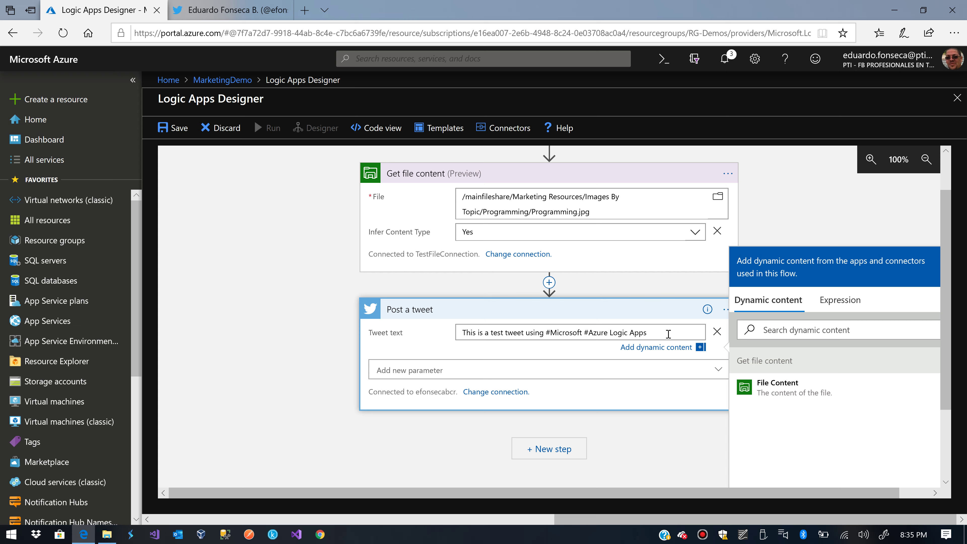
pyautogui.write('about #')
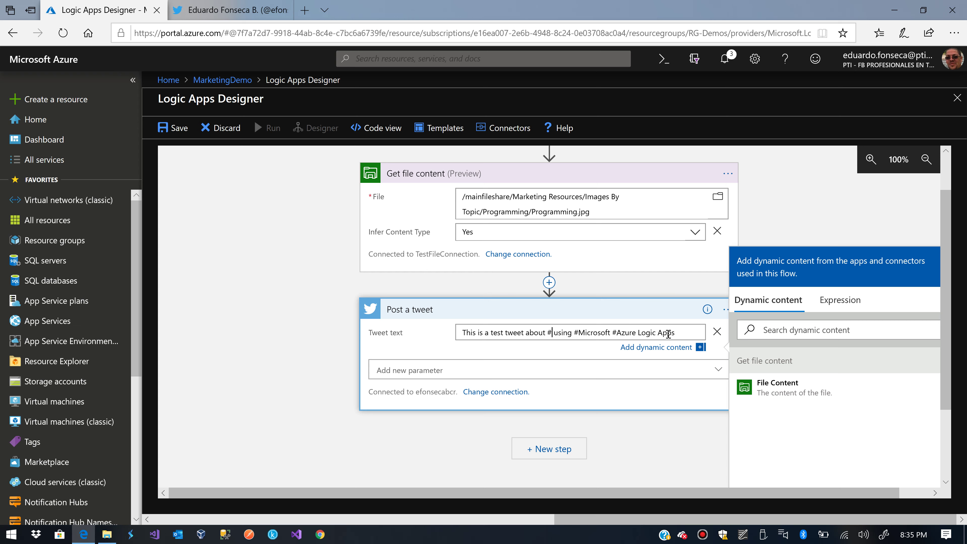
pyautogui.write('programming')
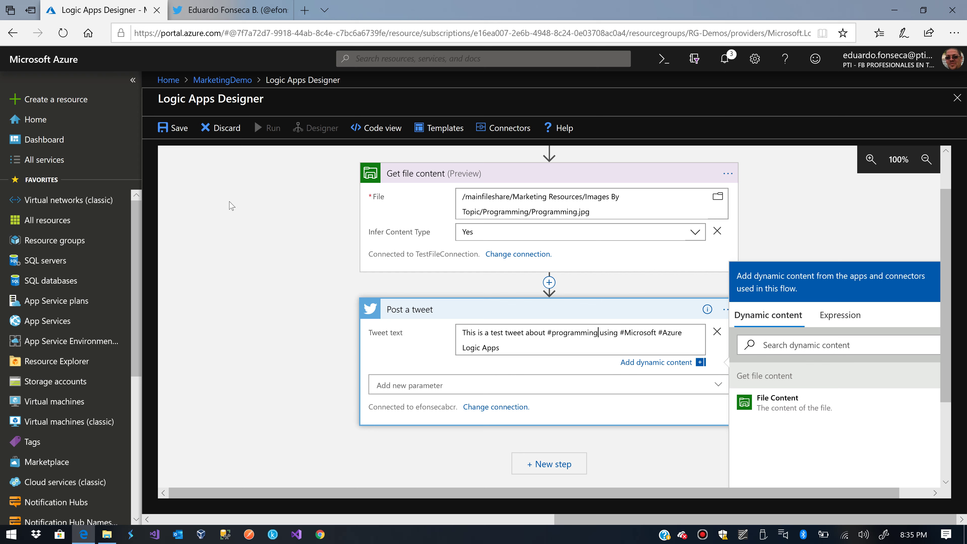
pyautogui.click(178, 129)
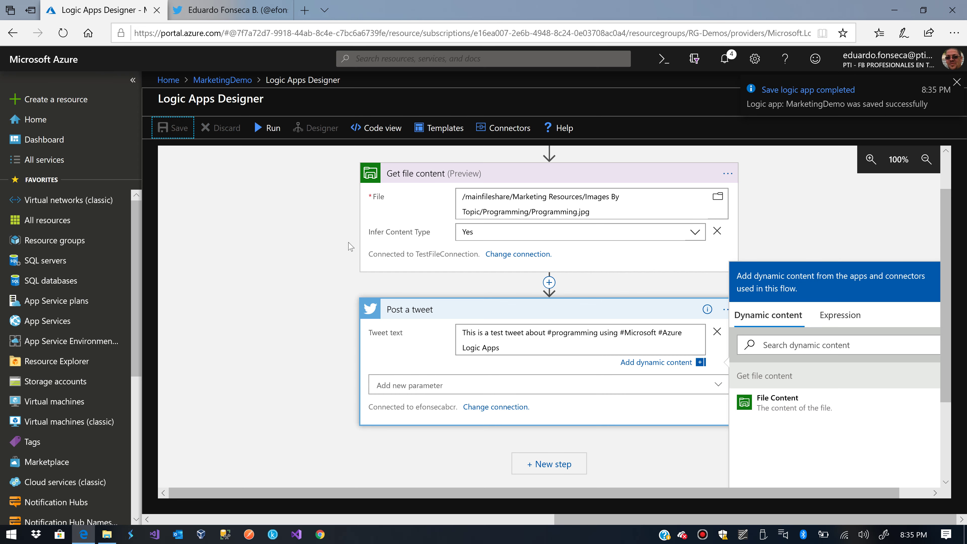
# - Add a Media parameter to Post a tweet set to File Content, then save
pyautogui.click(487, 386)
pyautogui.click(394, 429)
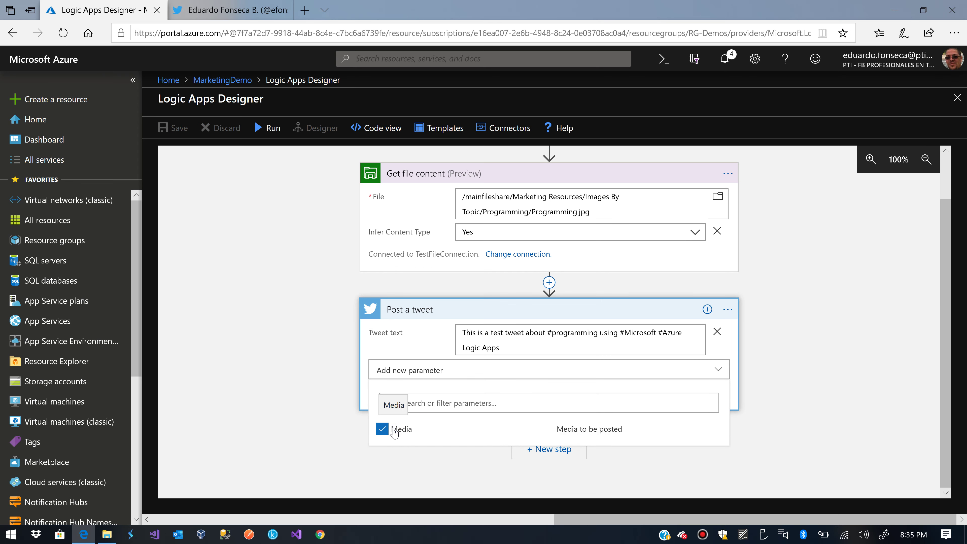
pyautogui.click(264, 392)
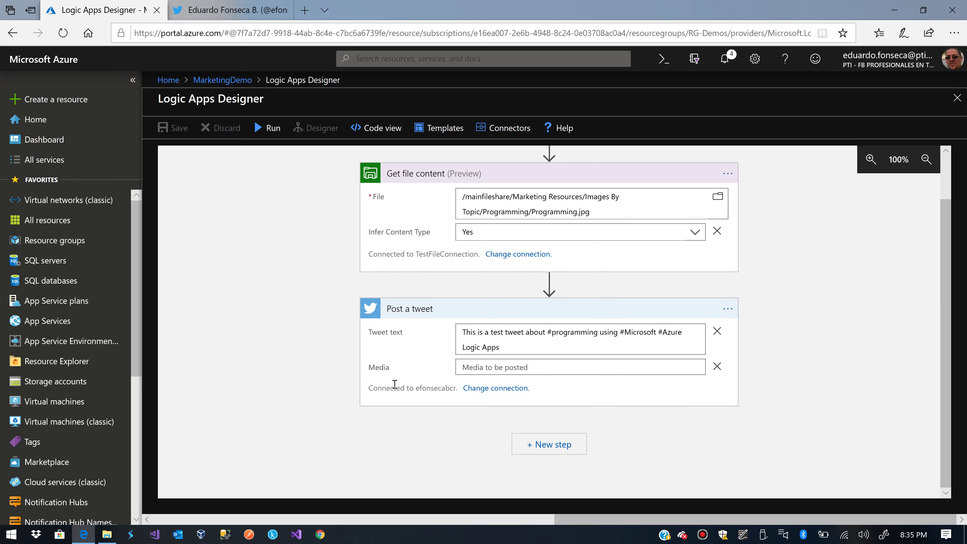
pyautogui.click(470, 368)
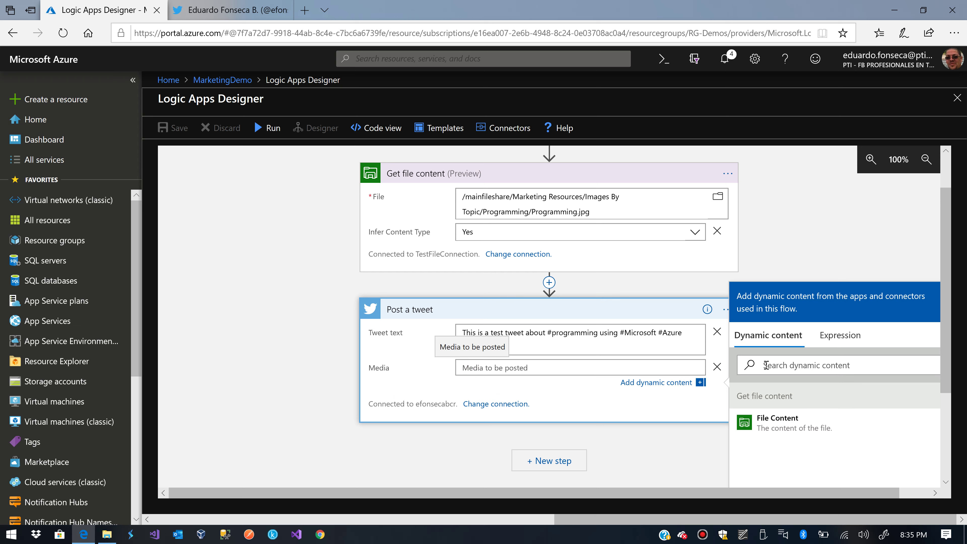
pyautogui.click(760, 432)
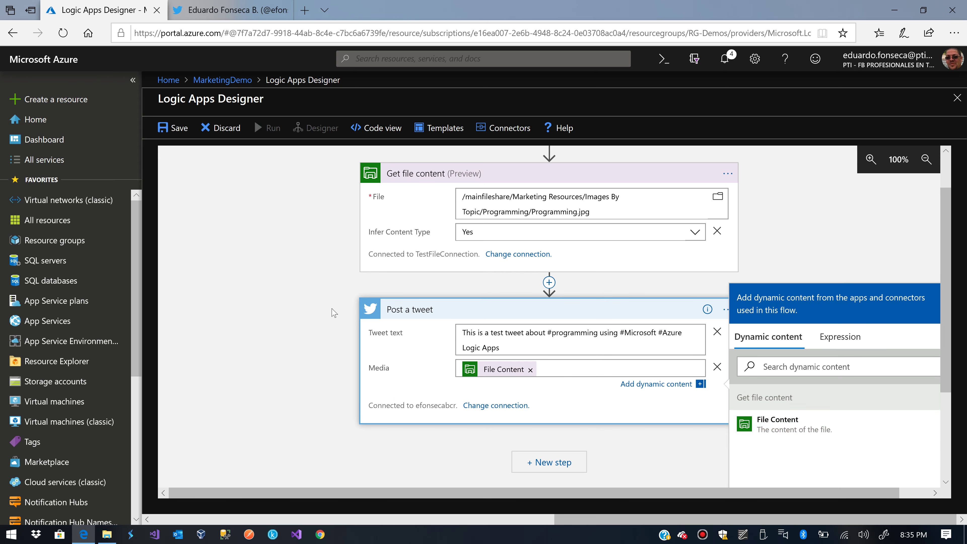
pyautogui.click(178, 127)
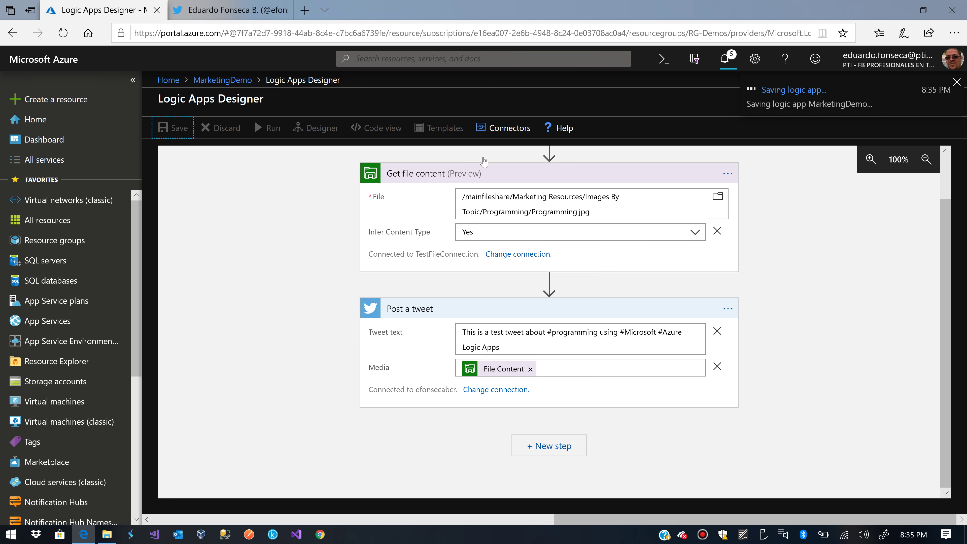
# - Close the designer and refresh the MarketingDemo overview
pyautogui.click(957, 83)
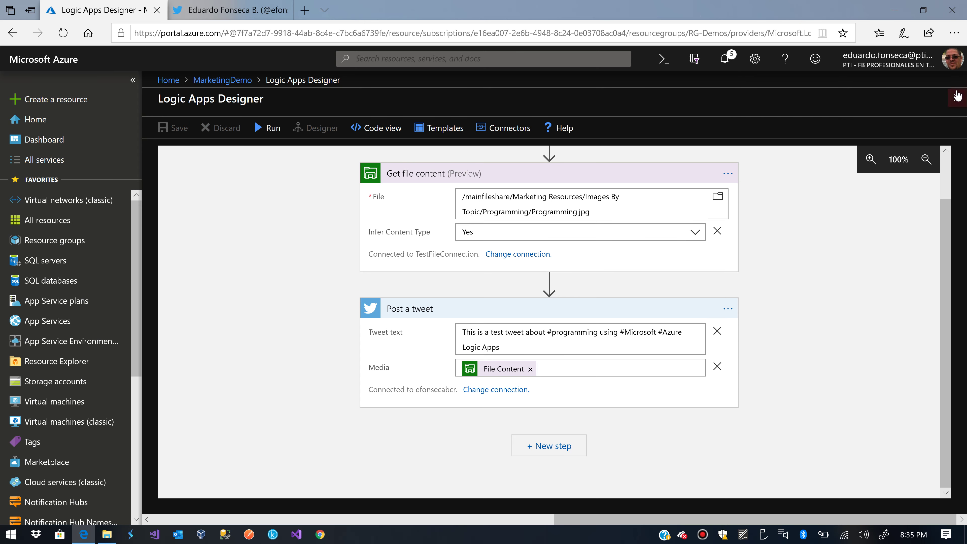
pyautogui.click(957, 95)
pyautogui.click(413, 131)
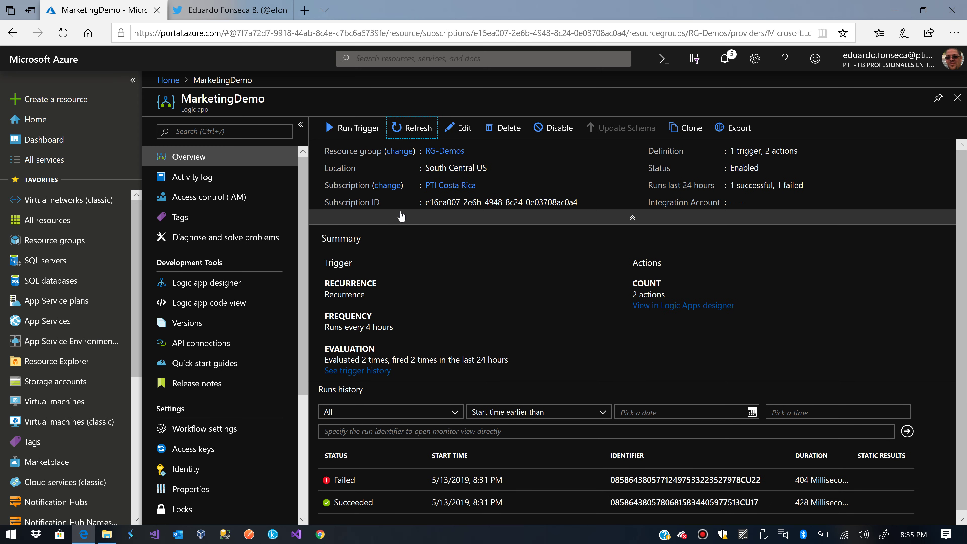
# - Run the Recurrence trigger manually and open the new run's details
pyautogui.click(363, 134)
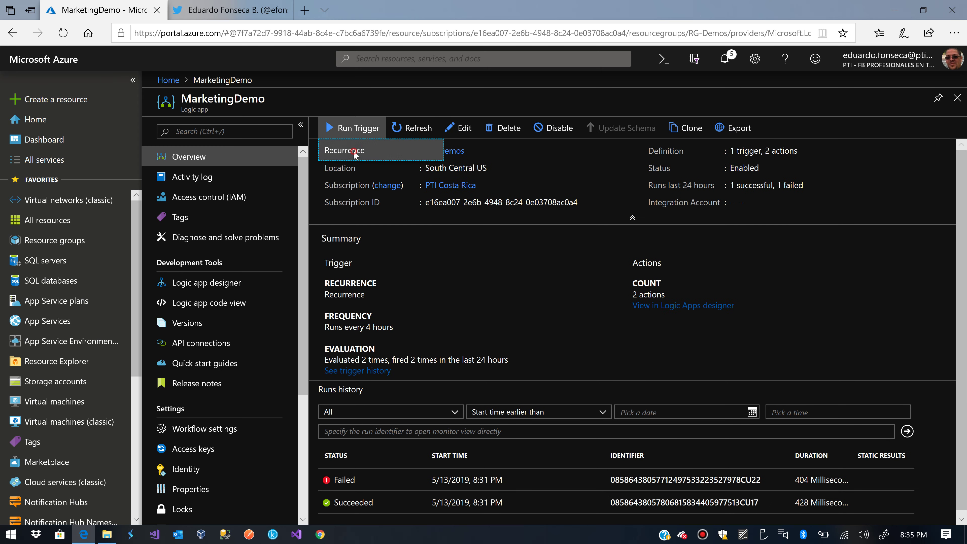
pyautogui.click(354, 151)
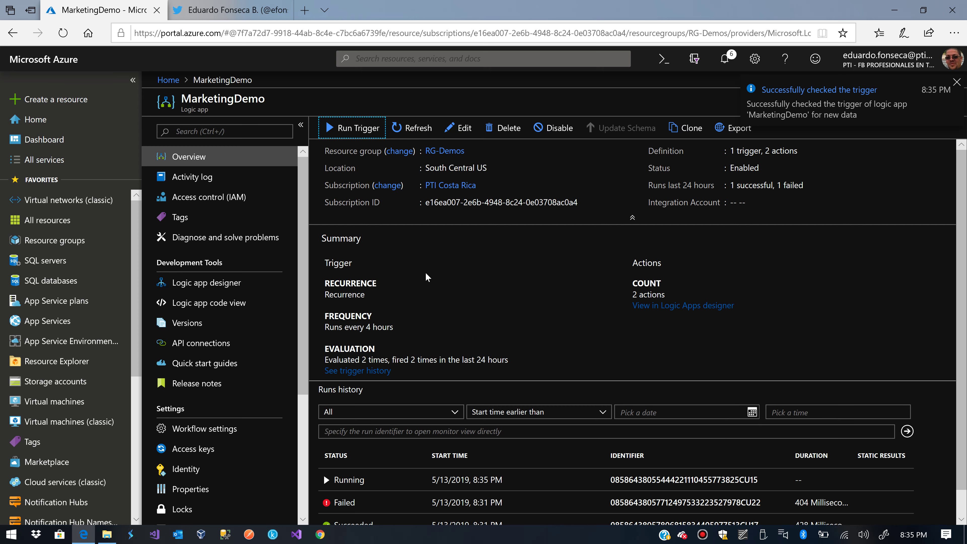
pyautogui.scroll(-1, 426, 274)
pyautogui.click(369, 457)
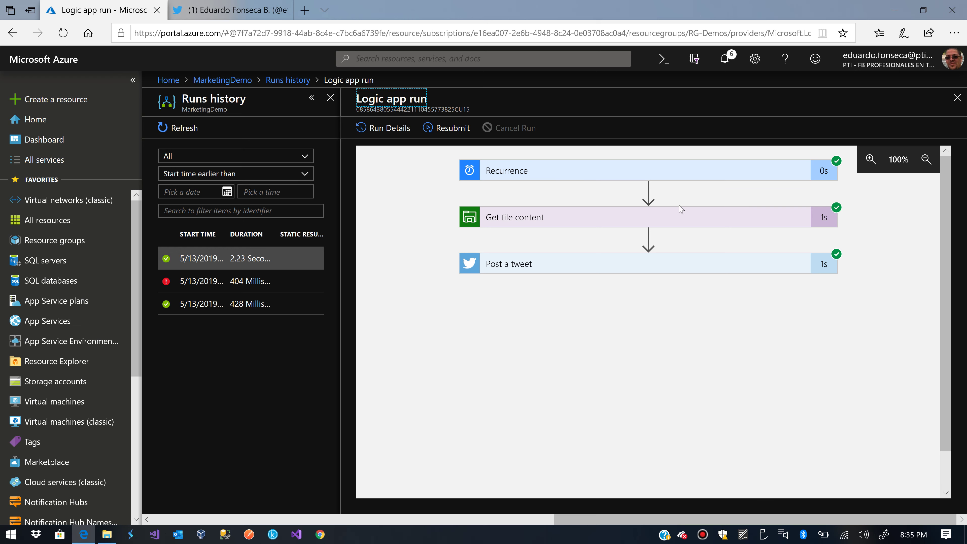
# - Expand the Get file content results and download the retrieved file content
pyautogui.click(791, 218)
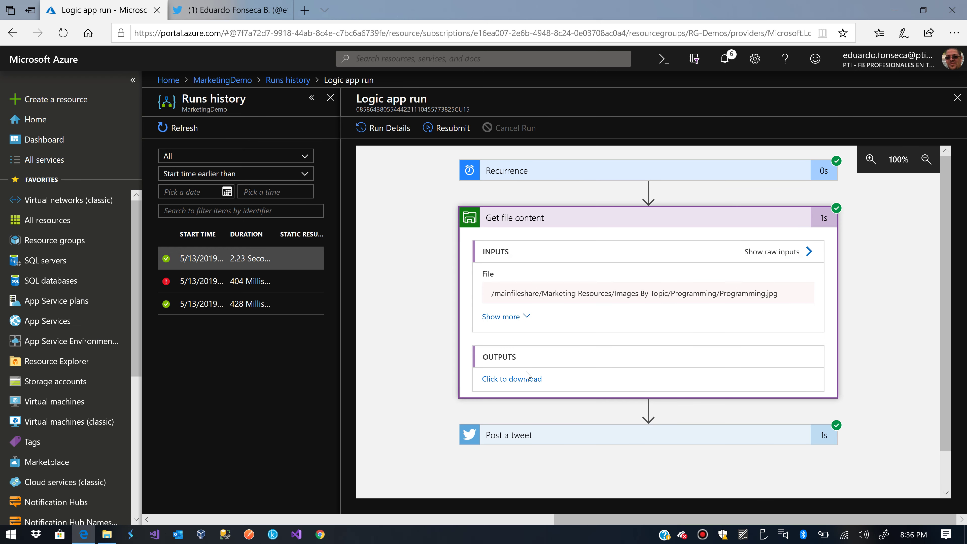
pyautogui.click(525, 378)
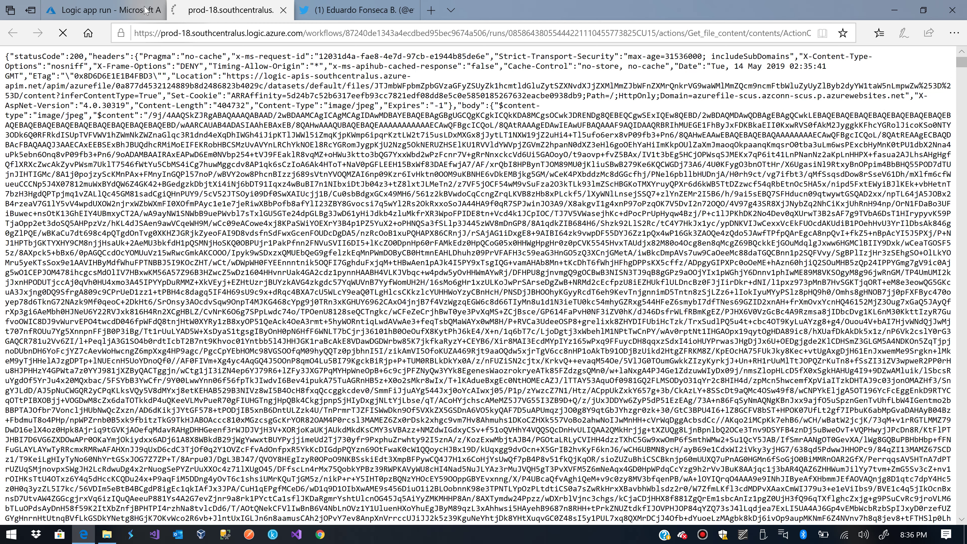
pyautogui.click(107, 3)
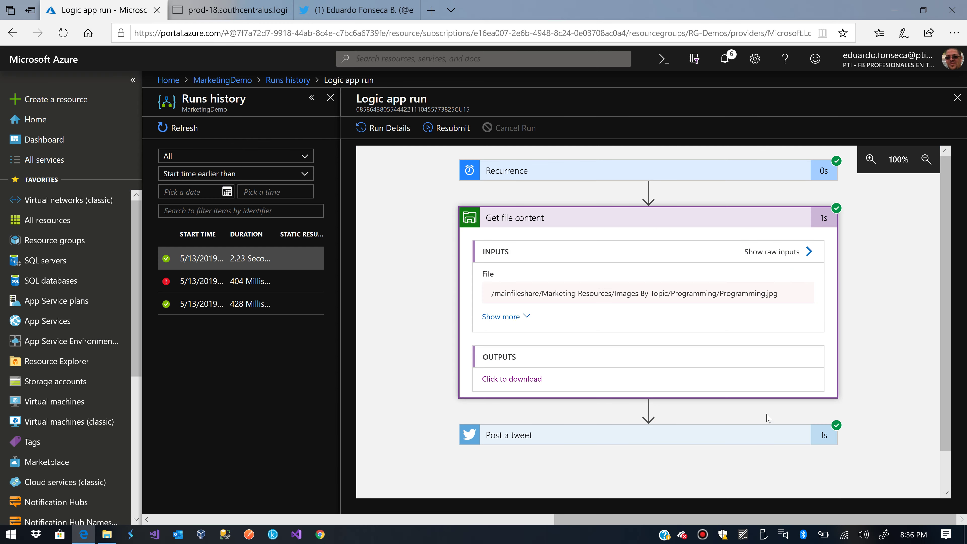
# - Review Post a tweet results, confirming status 200 and a TweetId, then bring up Twitter
pyautogui.click(783, 437)
pyautogui.scroll(-5, 783, 434)
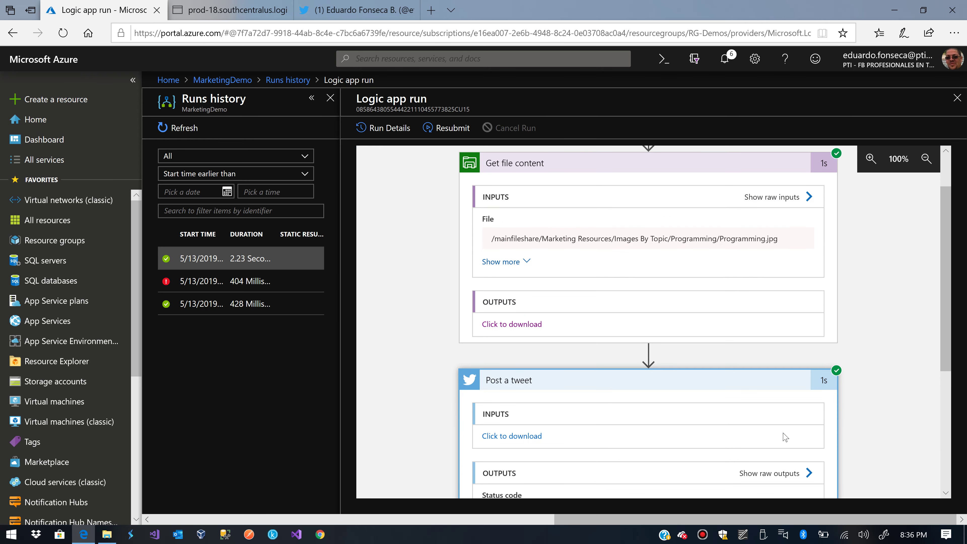
pyautogui.scroll(-2, 639, 430)
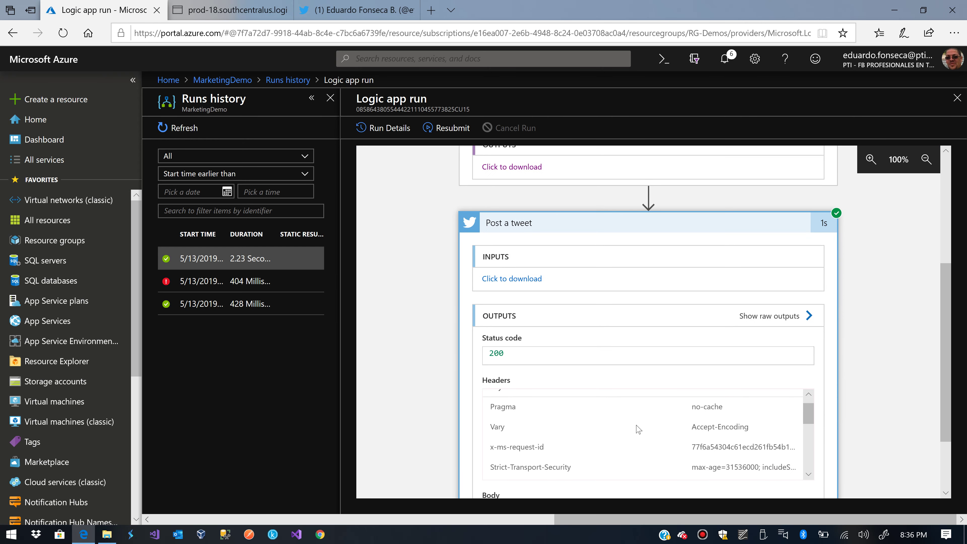
pyautogui.click(514, 284)
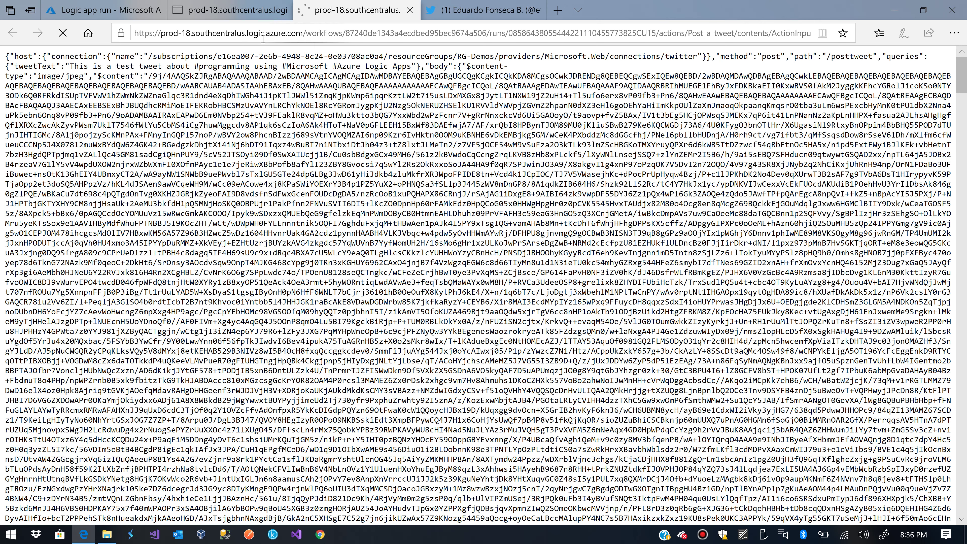
pyautogui.click(107, 10)
pyautogui.scroll(-1, 607, 386)
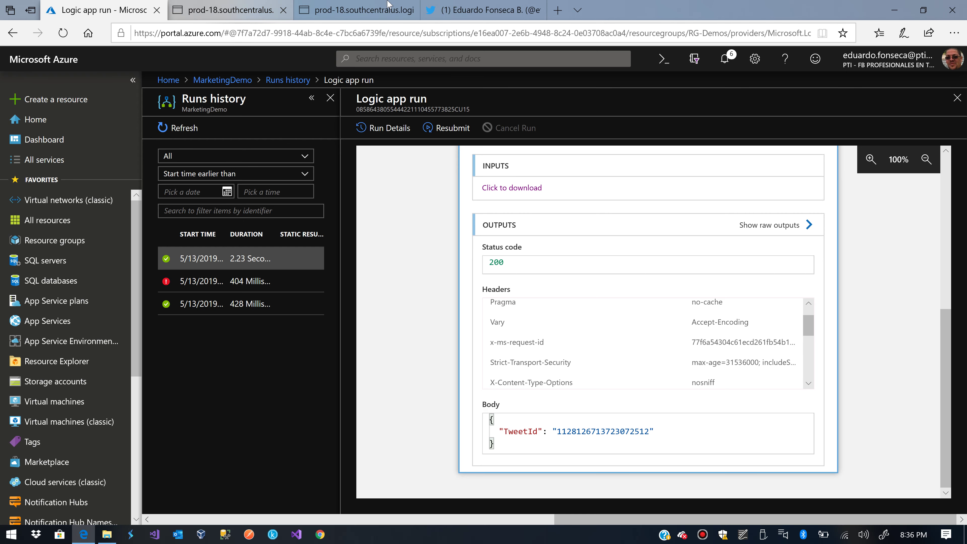
pyautogui.click(454, 10)
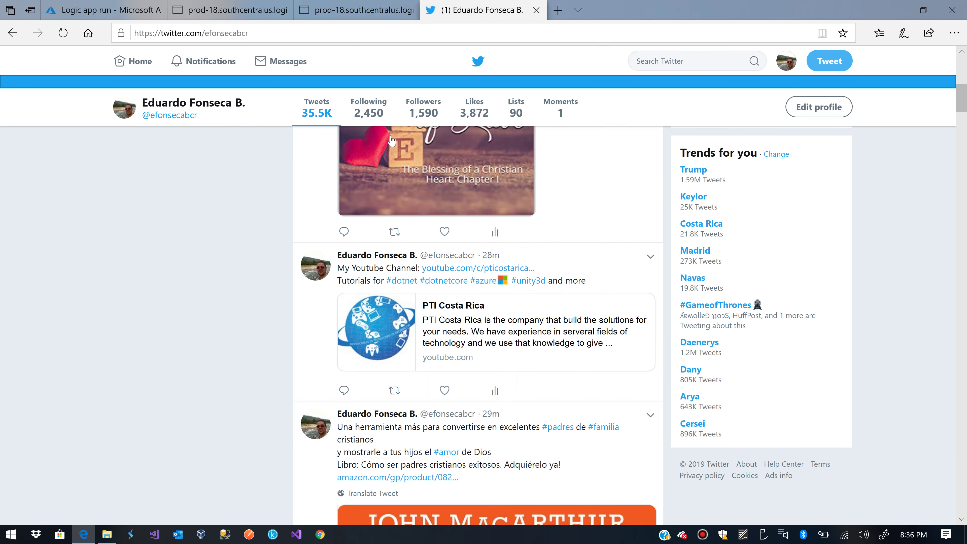
# - Load the new #programming tweet with its laptop image, then return to the Azure run
pyautogui.scroll(10, 396, 167)
pyautogui.click(477, 272)
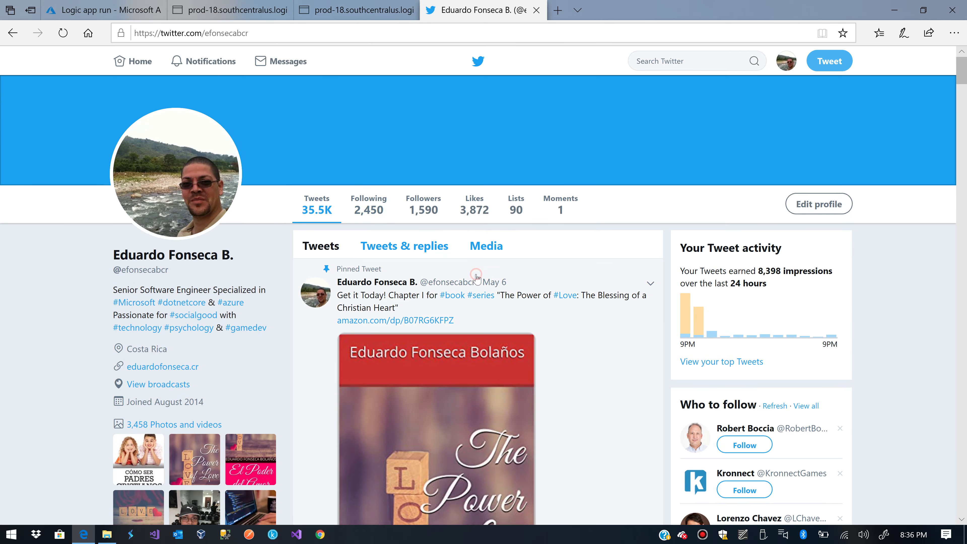
pyautogui.scroll(-1, 419, 317)
pyautogui.scroll(-10, 419, 318)
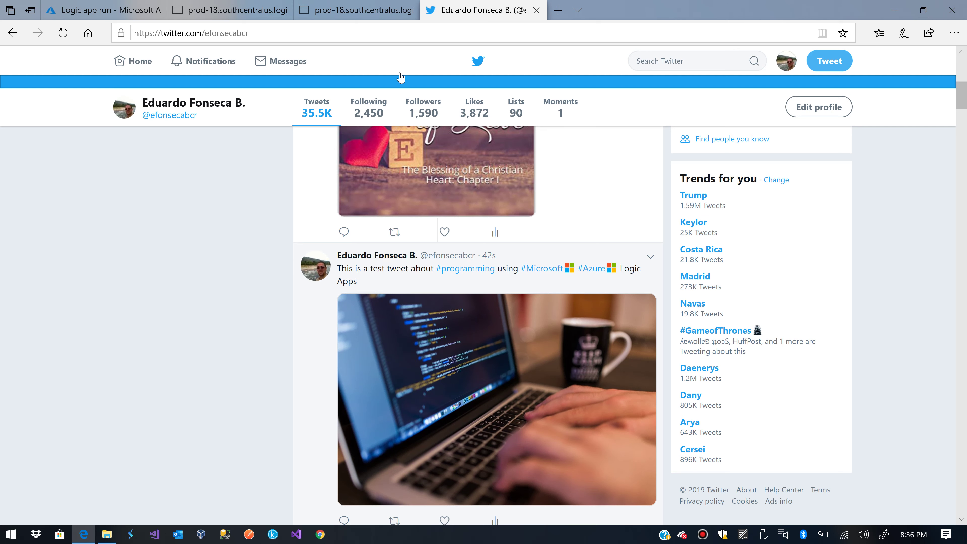
pyautogui.click(96, 10)
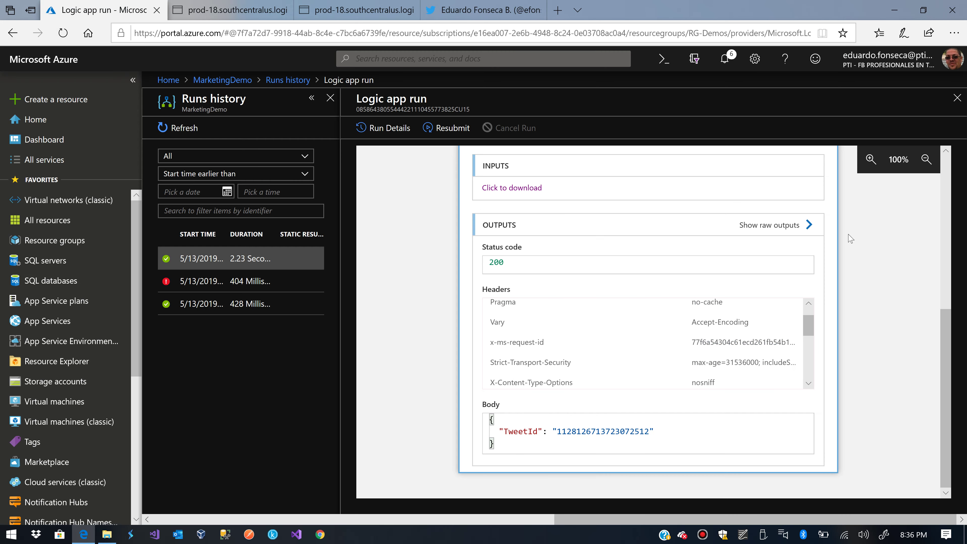
# - Close the run details and Runs history blades and reopen MarketingDemo via Edit
pyautogui.click(963, 103)
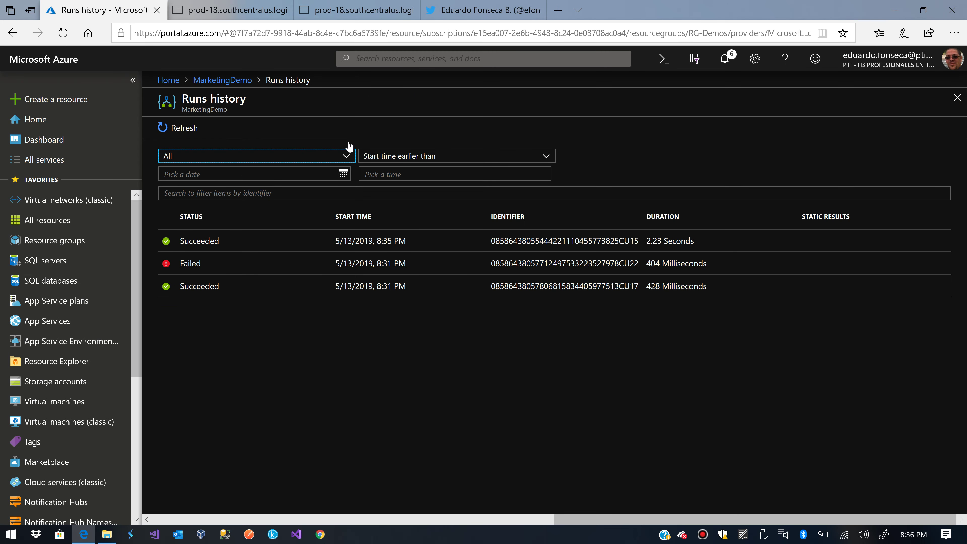
pyautogui.click(957, 98)
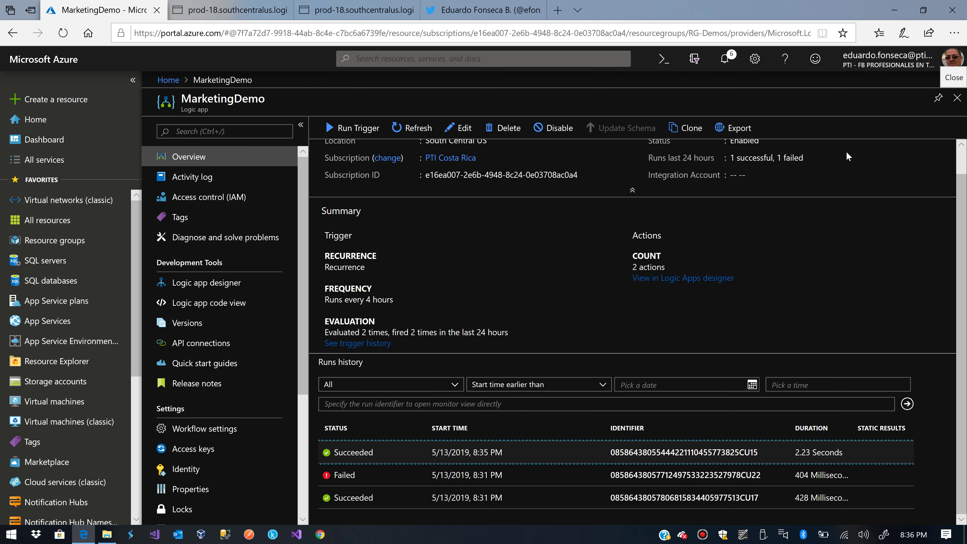
pyautogui.click(472, 140)
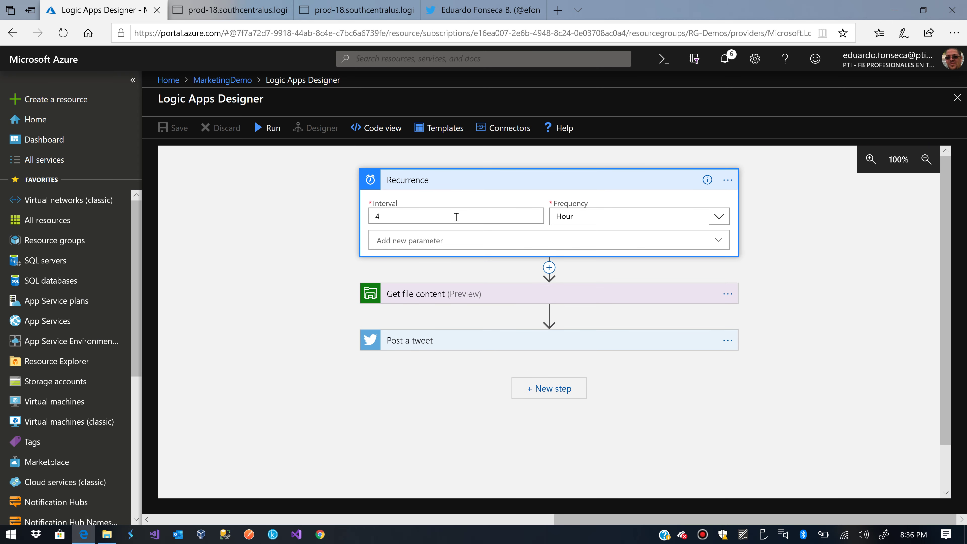
pyautogui.doubleClick(456, 217)
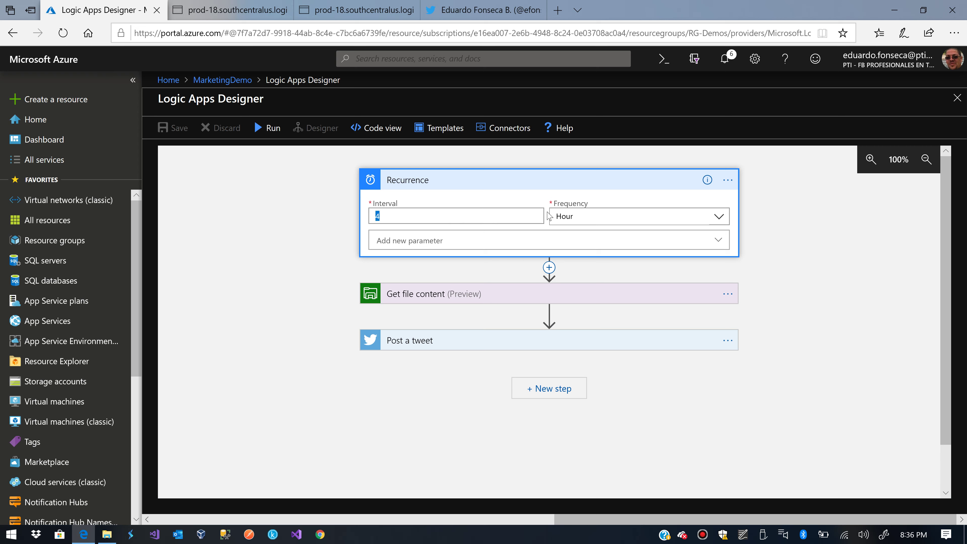